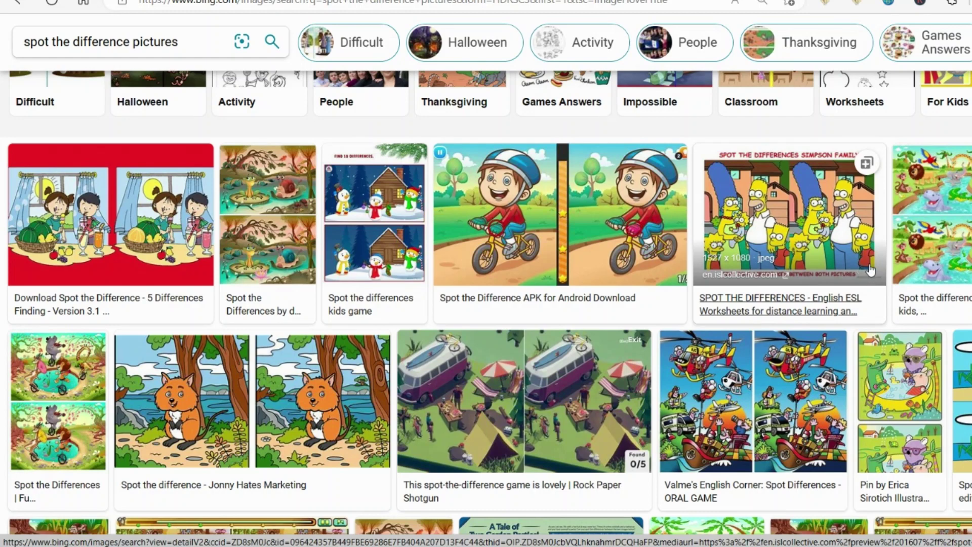
# Scroll through the Bing image results for 'spot the difference pictures'.
pyautogui.scroll(-3, 869, 270)
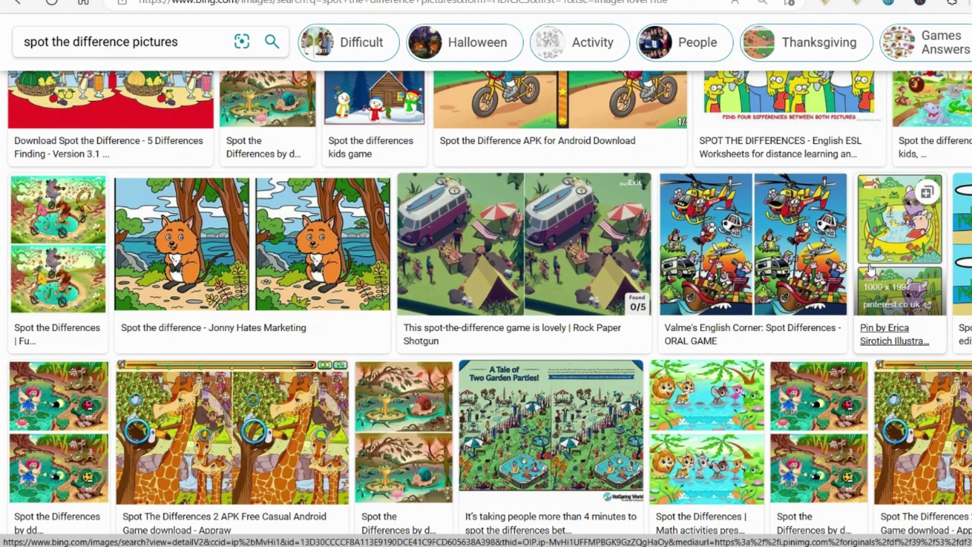
pyautogui.scroll(-4, 870, 270)
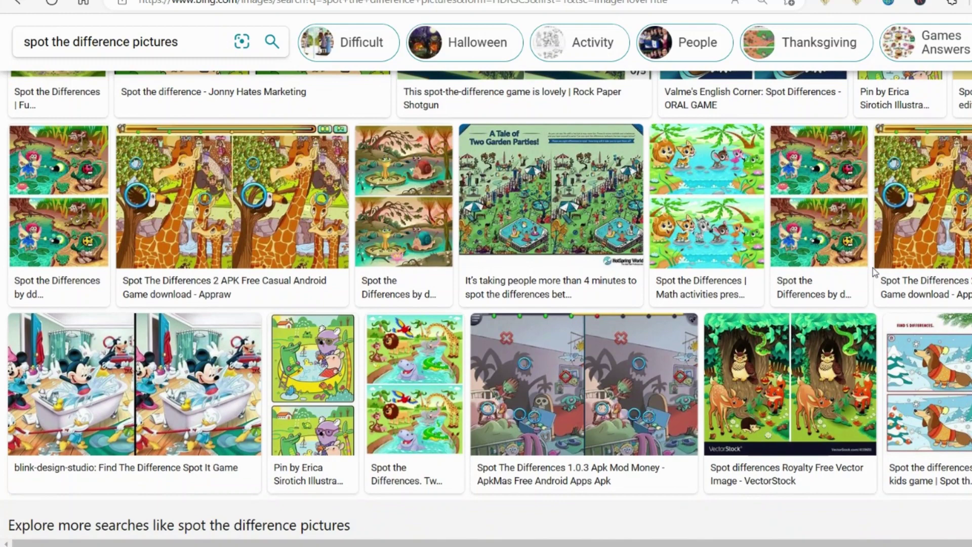
pyautogui.scroll(2, 872, 272)
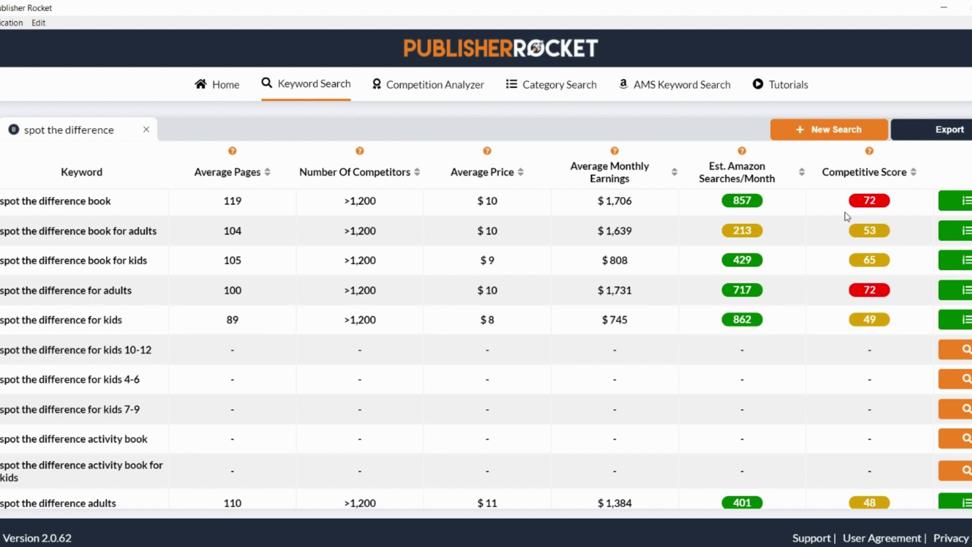
# Scroll the Publisher Rocket keyword table to the 'spot the difference kids' row (591 searches, score 20).
pyautogui.scroll(1, 825, 229)
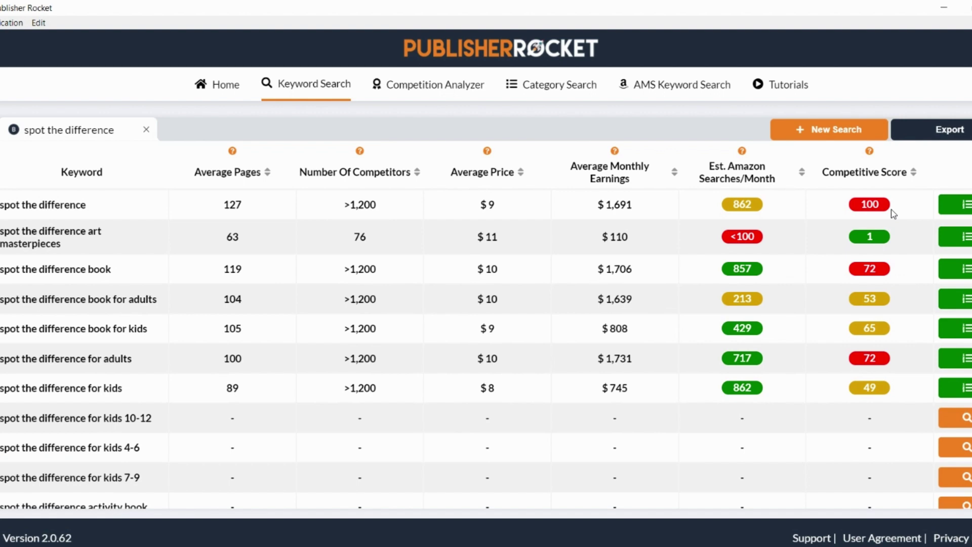
pyautogui.scroll(-2, 846, 288)
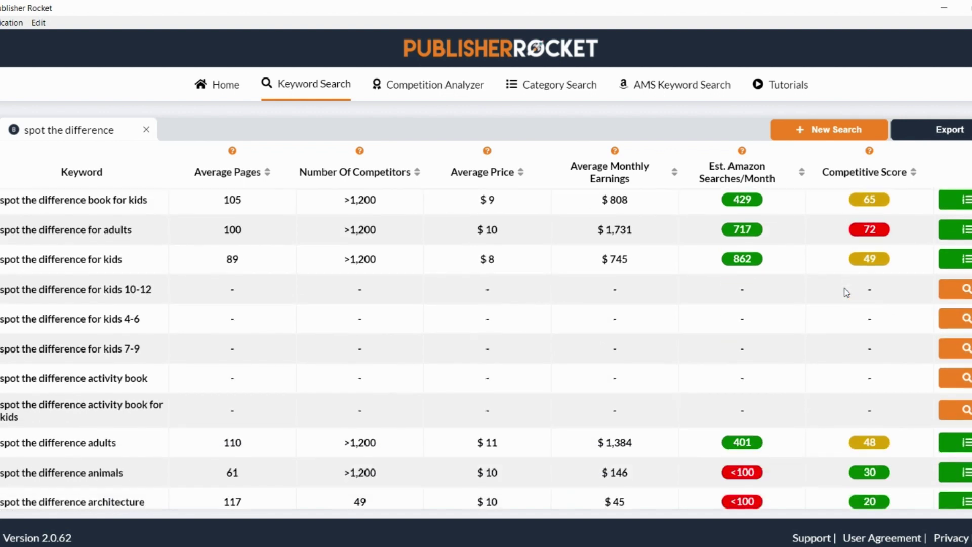
pyautogui.scroll(-3, 846, 292)
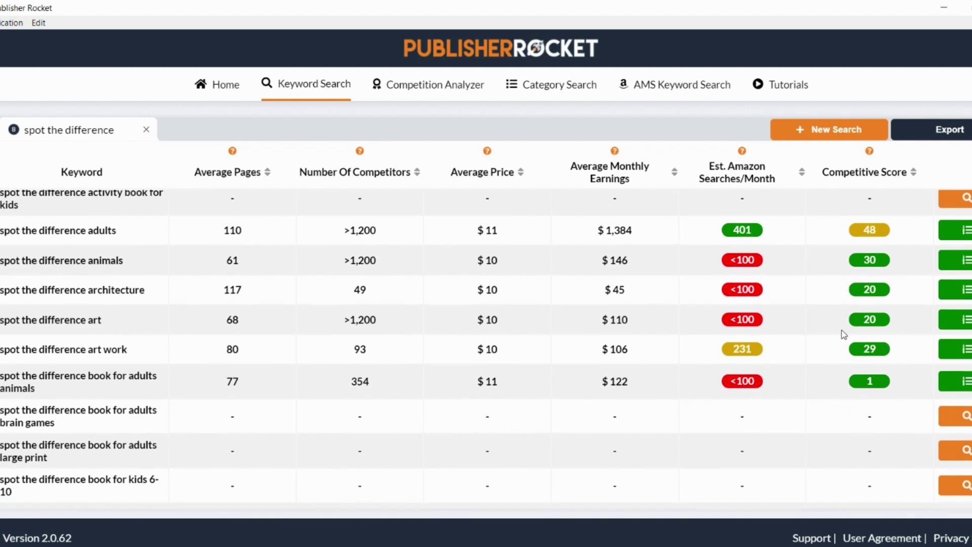
pyautogui.scroll(-5, 843, 332)
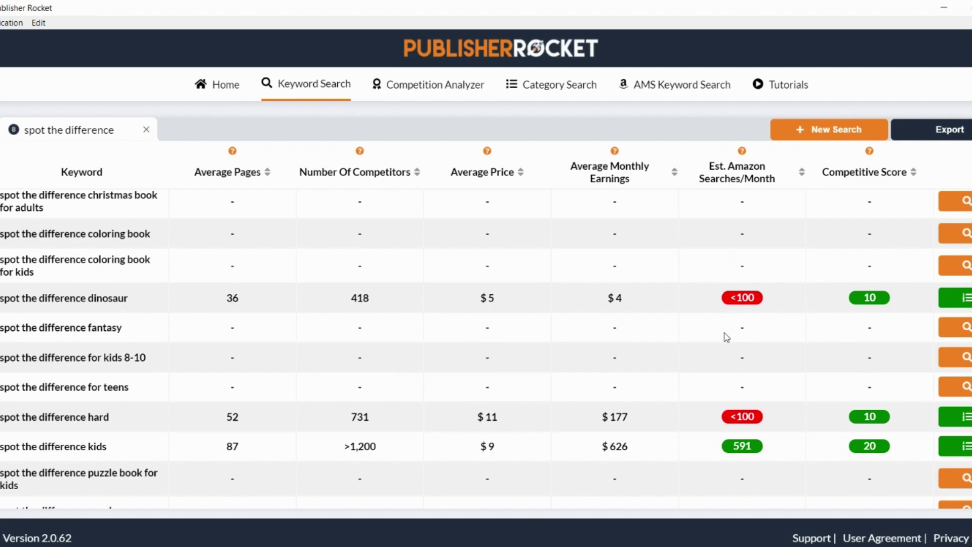
# Run Competition Analyzer on 'spot the difference kids' and scroll through the competing books.
pyautogui.click(951, 454)
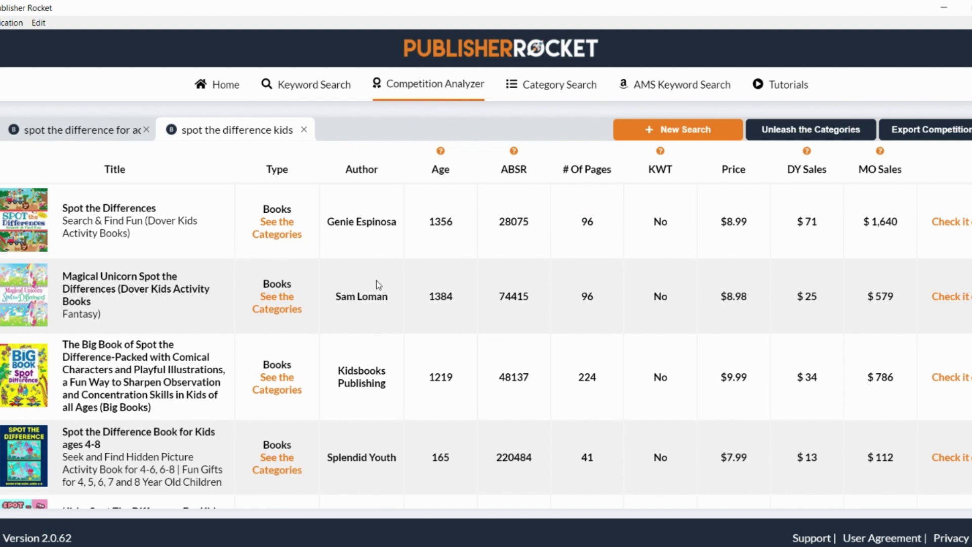
pyautogui.moveTo(49, 227)
pyautogui.scroll(-5, 134, 267)
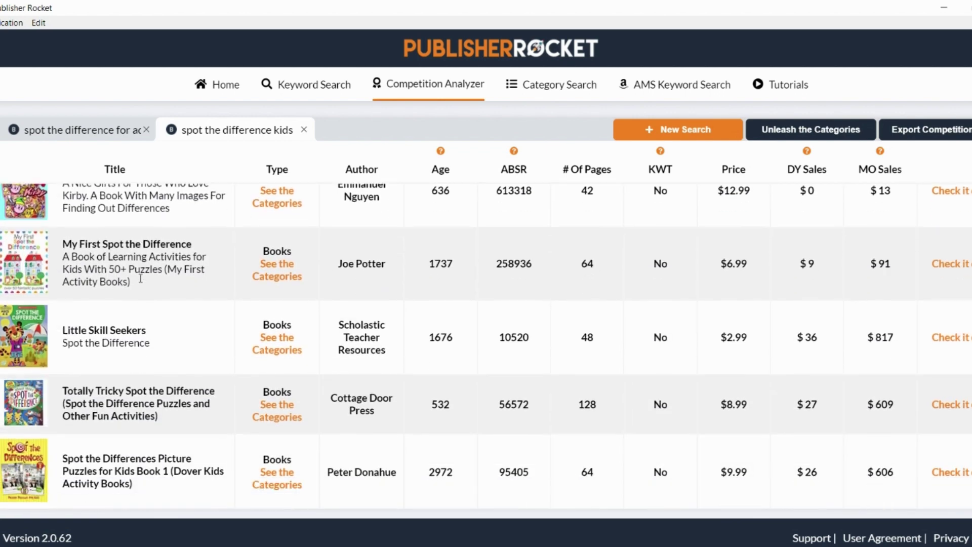
pyautogui.scroll(2, 512, 296)
pyautogui.scroll(-1, 509, 293)
pyautogui.scroll(-1, 506, 293)
pyautogui.scroll(-2, 505, 304)
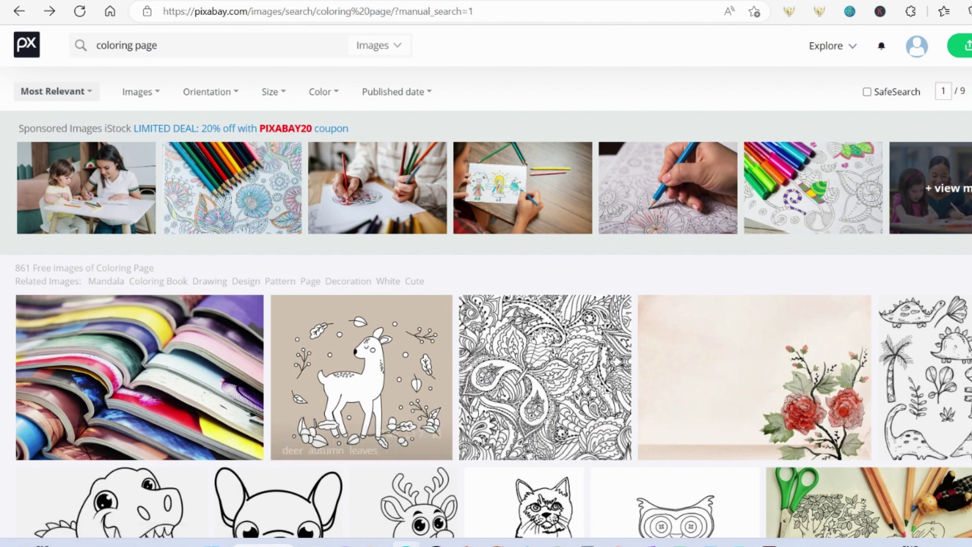
# Scroll down Pixabay's 'coloring page' results to locate the astronaut cat illustration.
pyautogui.scroll(-5, 545, 430)
pyautogui.scroll(-3, 546, 430)
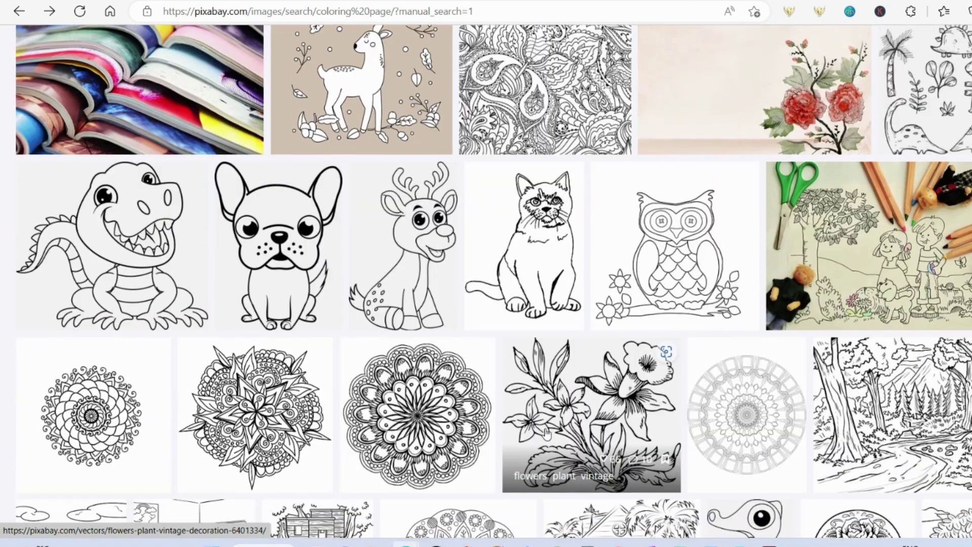
pyautogui.scroll(7, 96, 123)
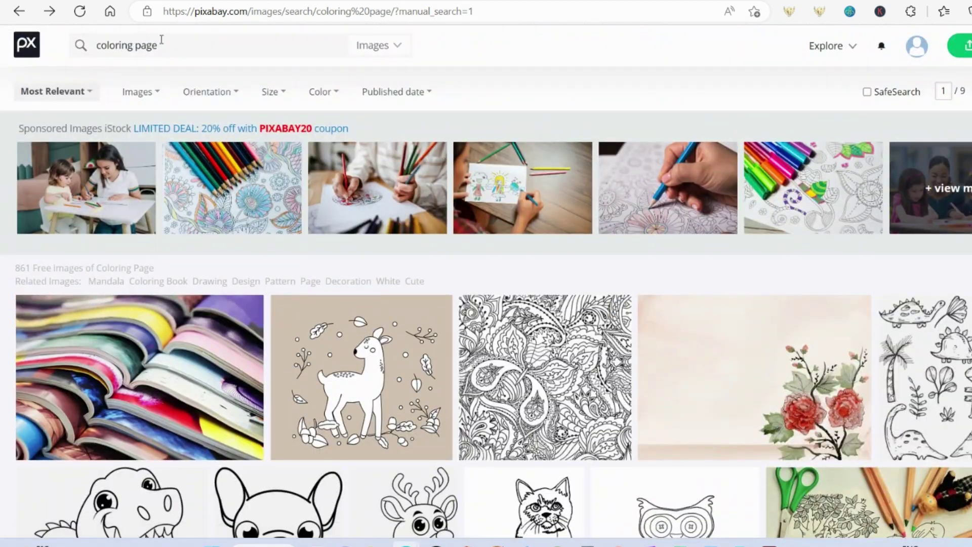
pyautogui.scroll(-10, 199, 117)
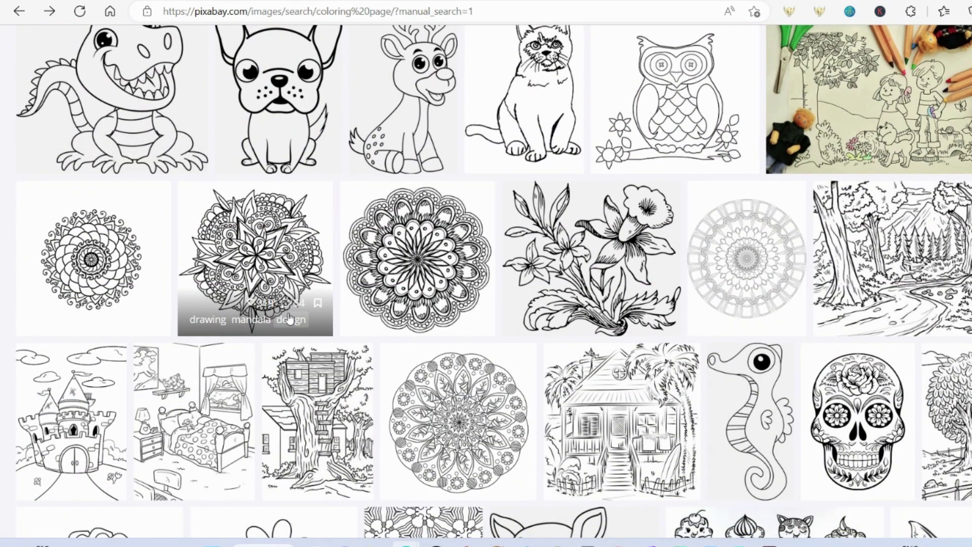
pyautogui.scroll(-5, 291, 324)
pyautogui.scroll(-8, 302, 375)
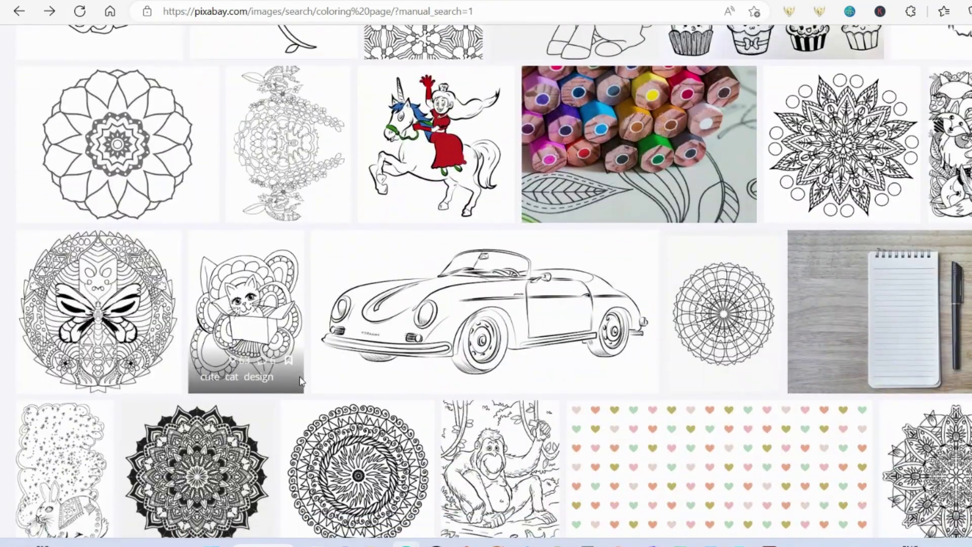
pyautogui.scroll(-8, 302, 380)
pyautogui.scroll(-9, 299, 386)
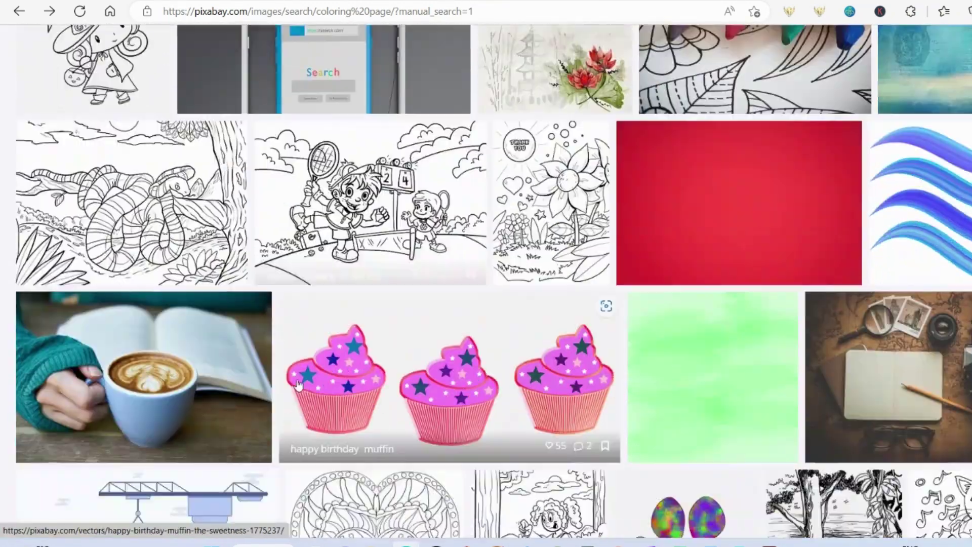
pyautogui.scroll(-18, 299, 386)
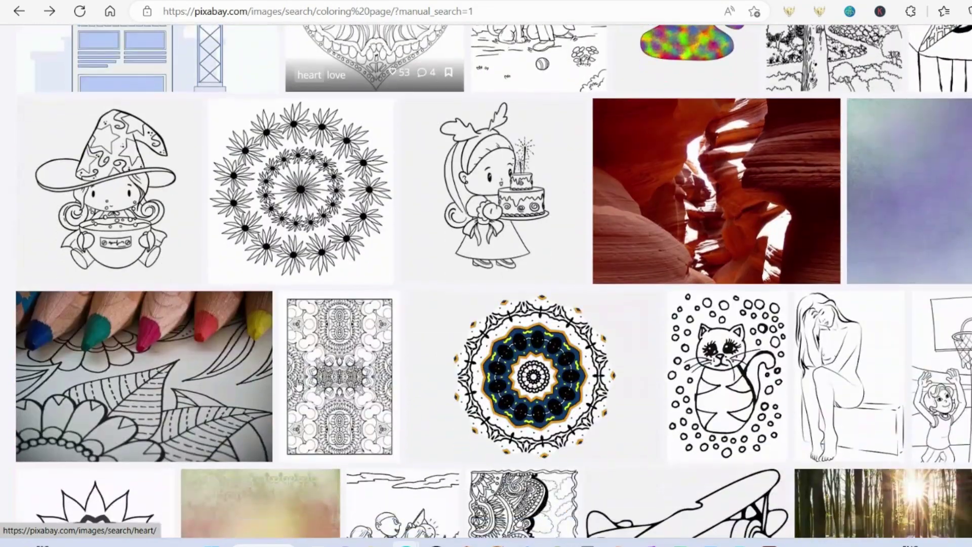
pyautogui.scroll(-3, 297, 386)
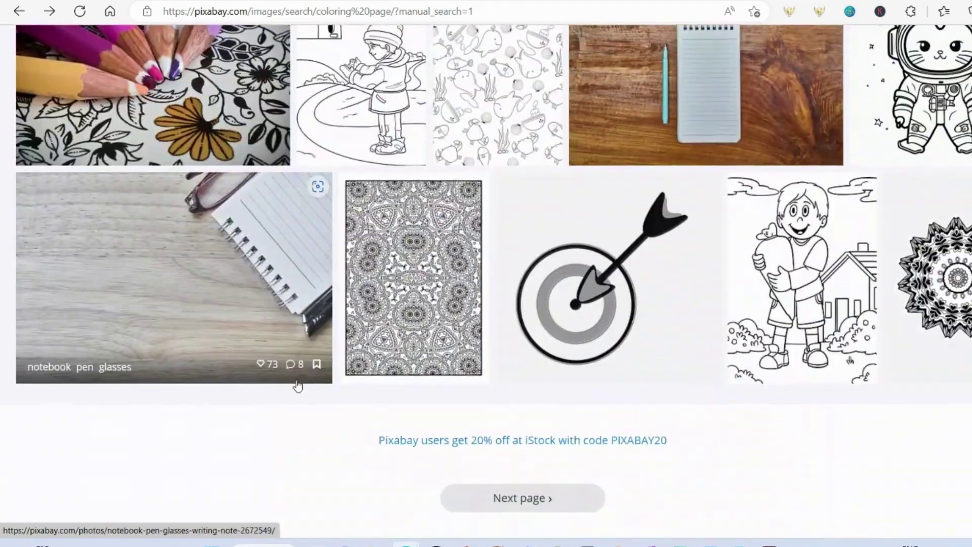
pyautogui.scroll(3, 298, 386)
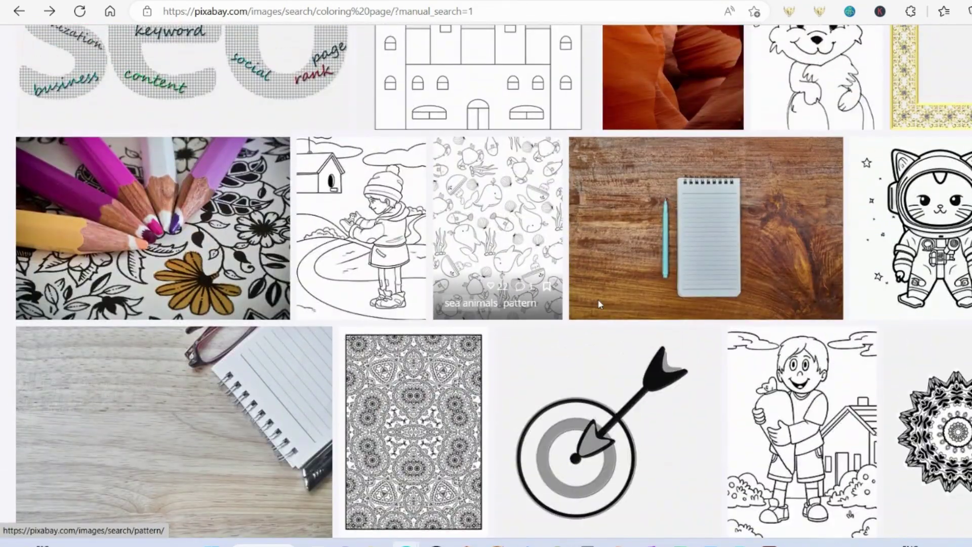
# Open the astronaut cat coloring page and download it as a 4096×4096 JPG.
pyautogui.click(945, 204)
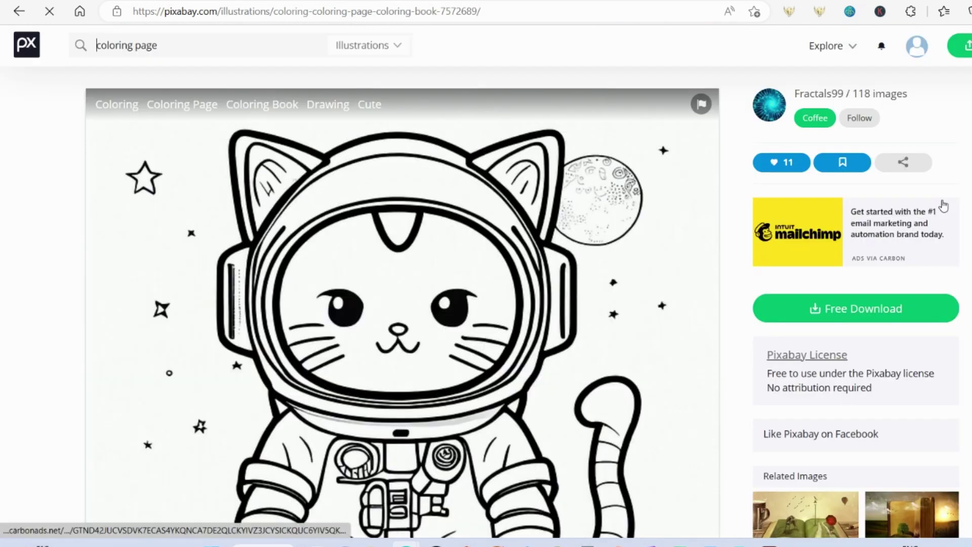
pyautogui.scroll(-1, 381, 228)
pyautogui.scroll(-1, 381, 231)
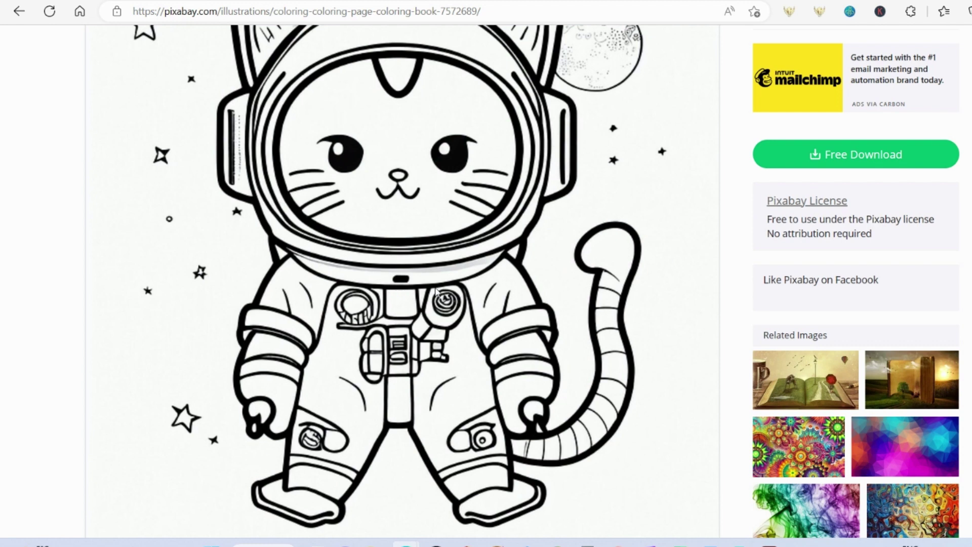
pyautogui.click(842, 156)
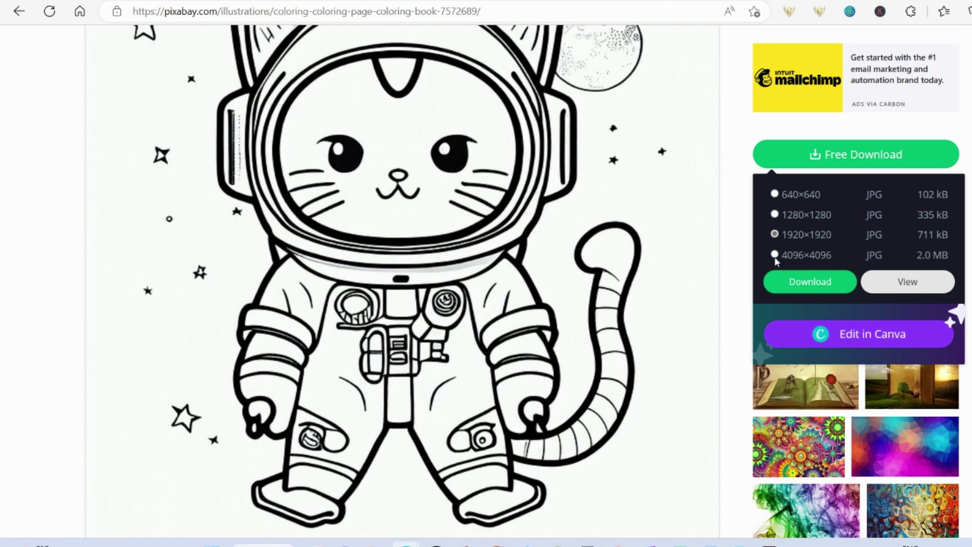
pyautogui.click(781, 293)
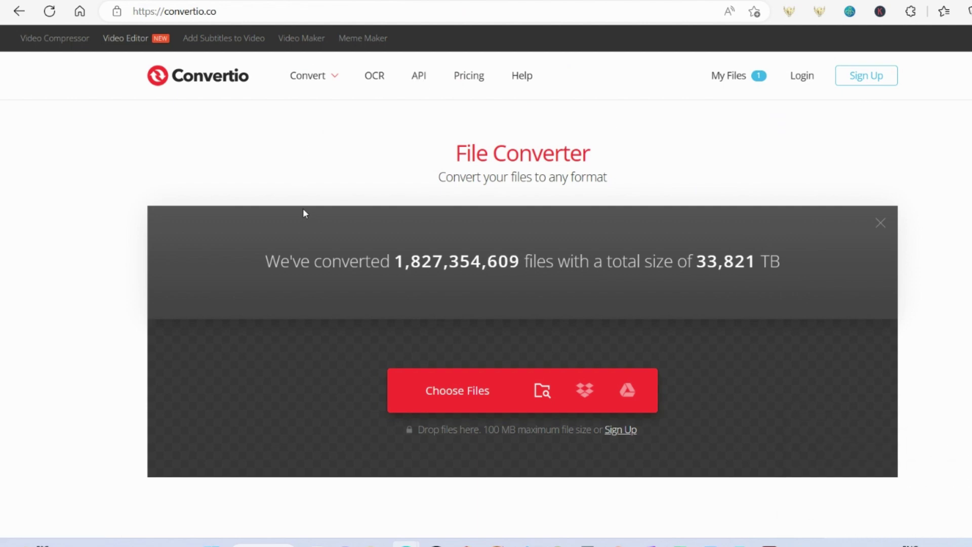
# Upload the downloaded coloring-7572689 (1) JPG to Convertio.
pyautogui.click(452, 402)
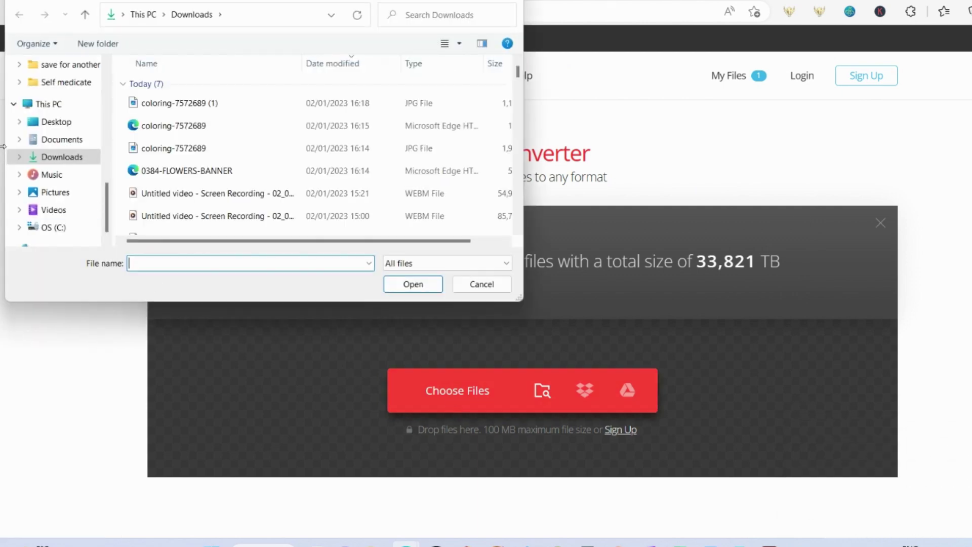
pyautogui.click(159, 106)
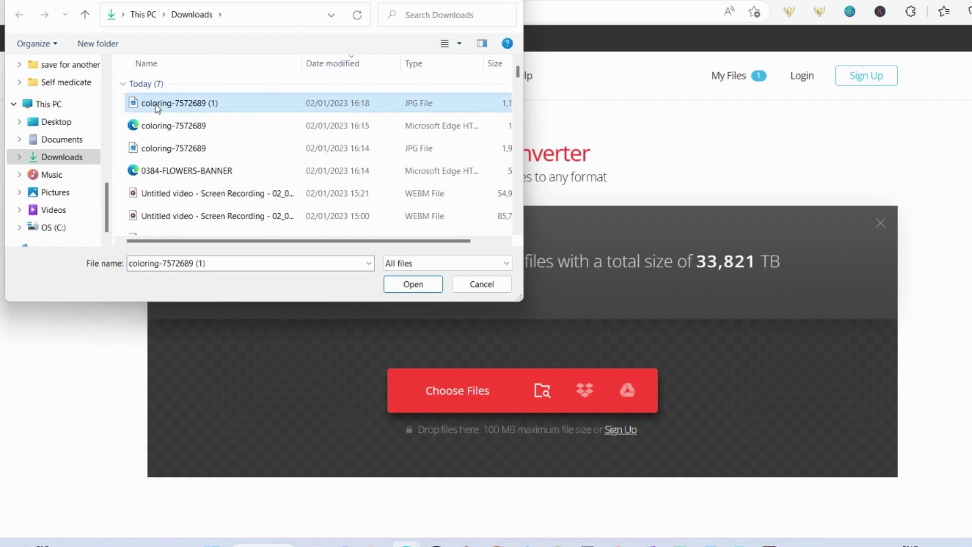
pyautogui.click(387, 283)
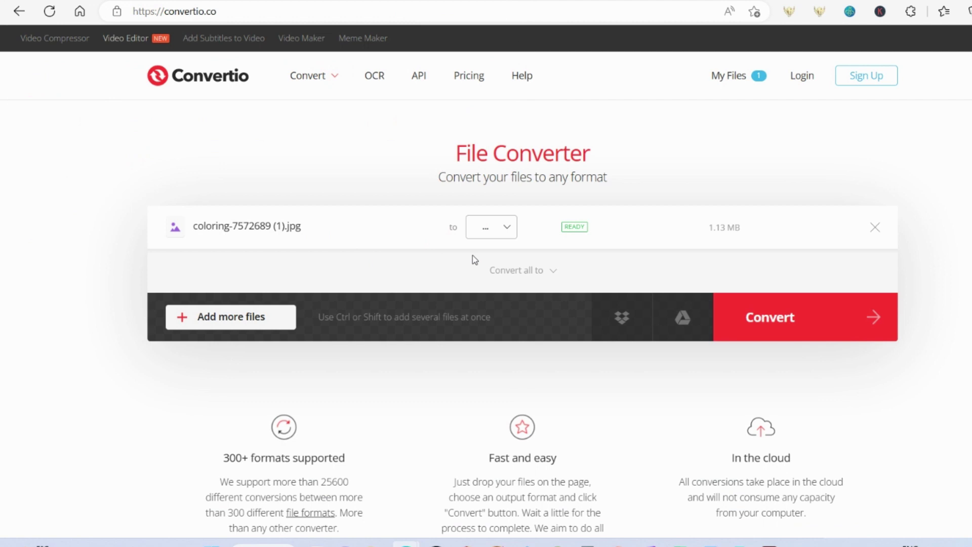
# Convert the JPG to SVG and download the resulting coloring-7572689-_1_.svg.
pyautogui.click(512, 230)
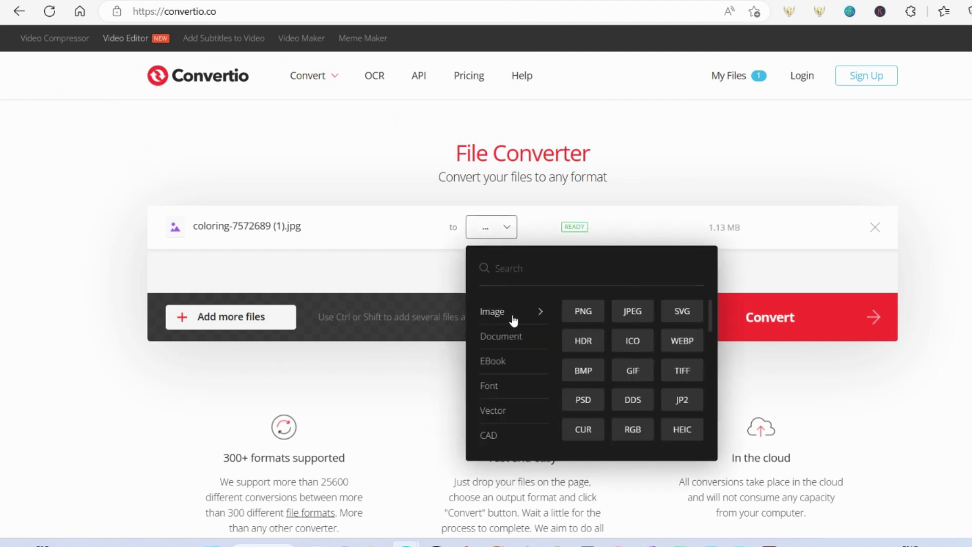
pyautogui.click(493, 410)
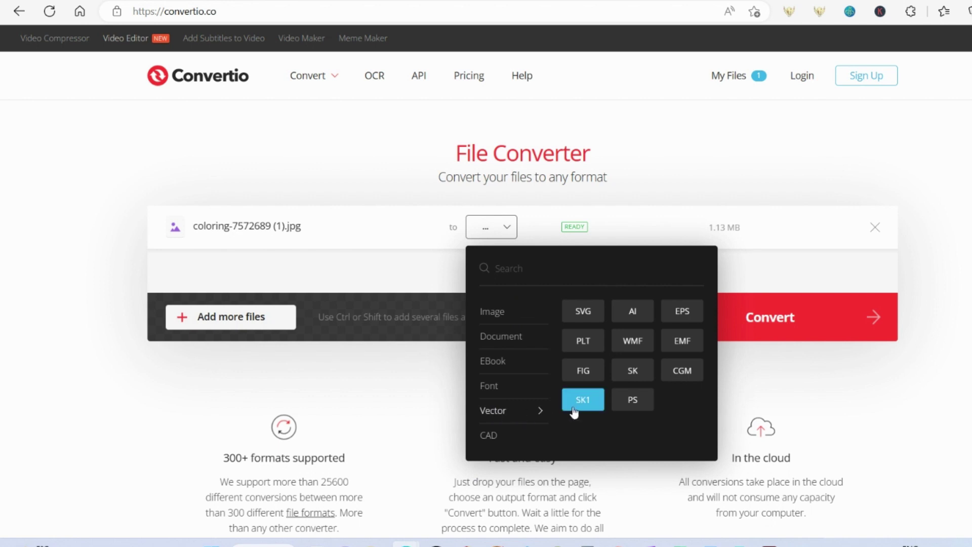
pyautogui.click(583, 310)
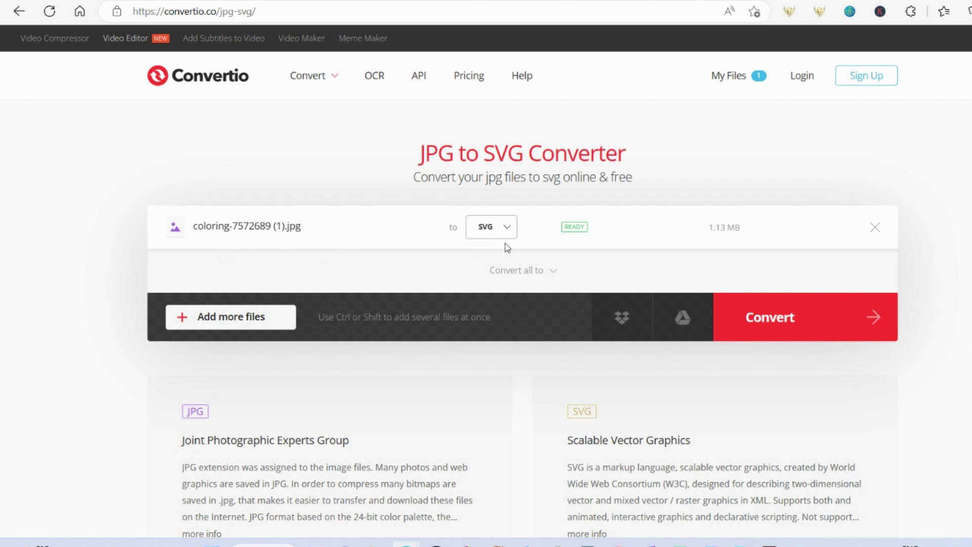
pyautogui.click(771, 328)
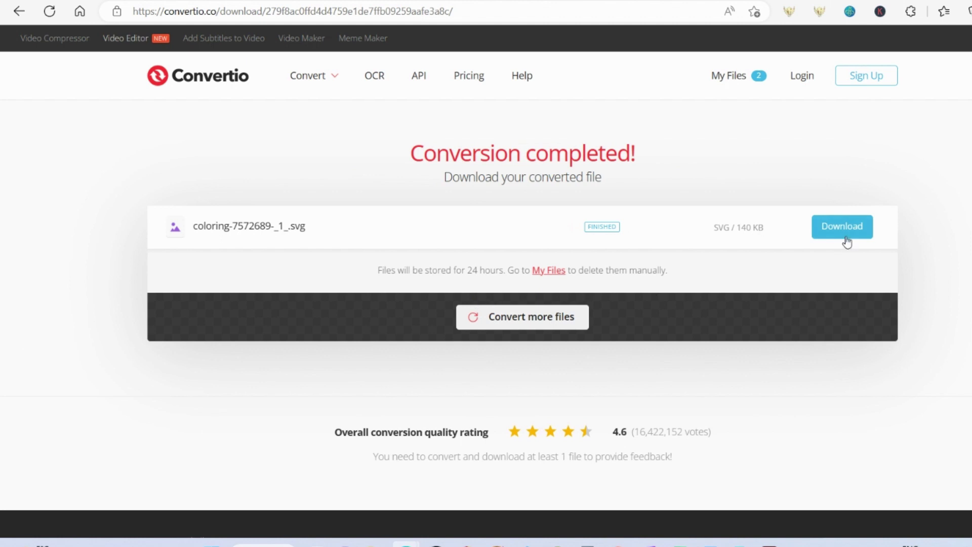
pyautogui.click(845, 238)
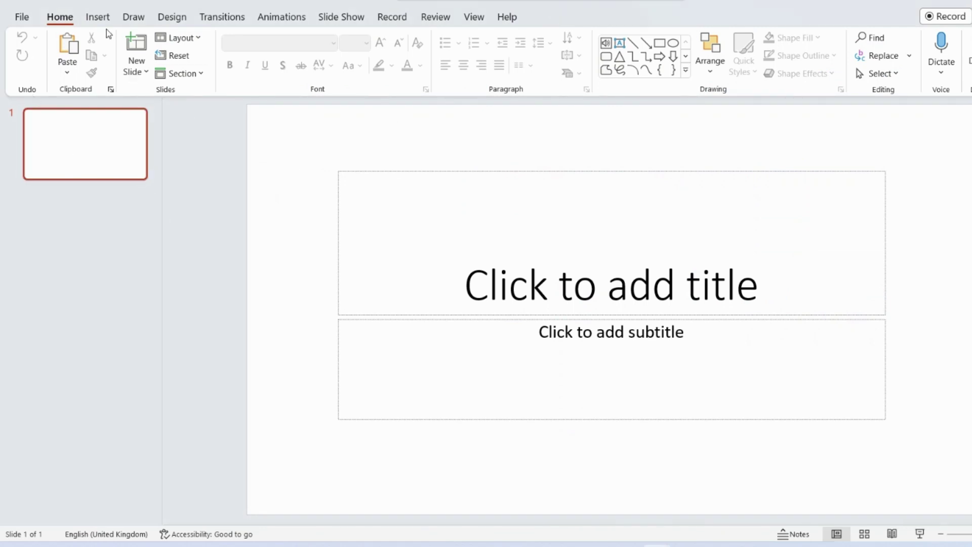
# Set a custom slide size of Letter Paper (8.5x11 in), portrait, with Ensure Fit.
pyautogui.click(171, 17)
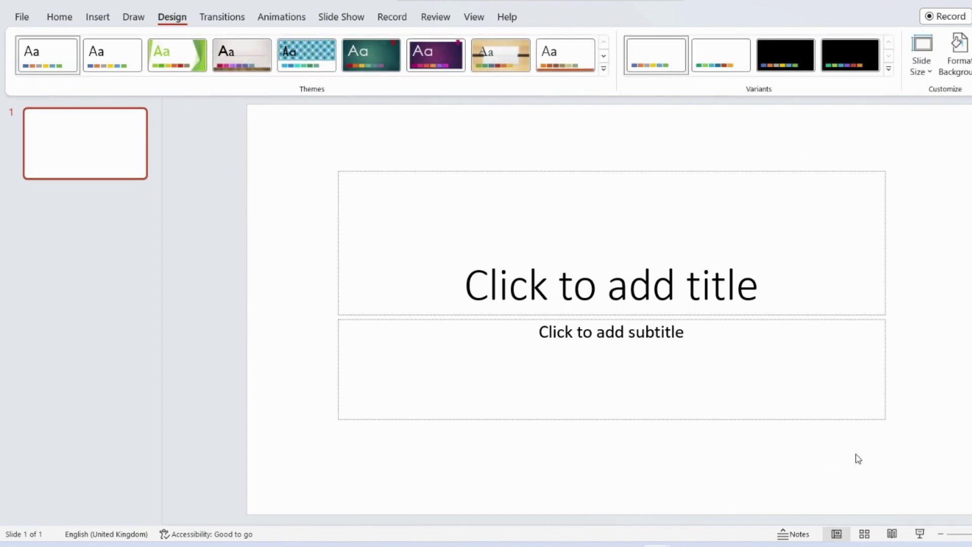
pyautogui.click(917, 65)
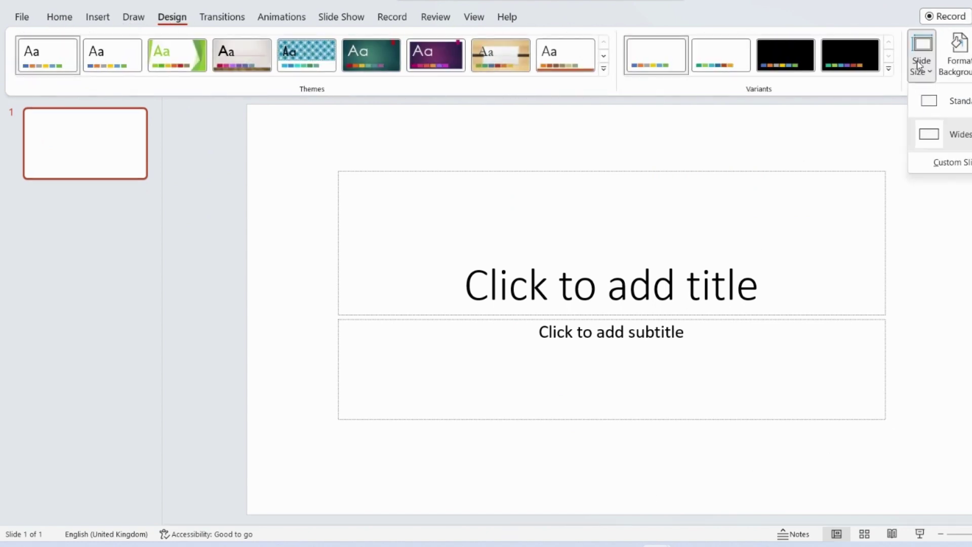
pyautogui.click(951, 162)
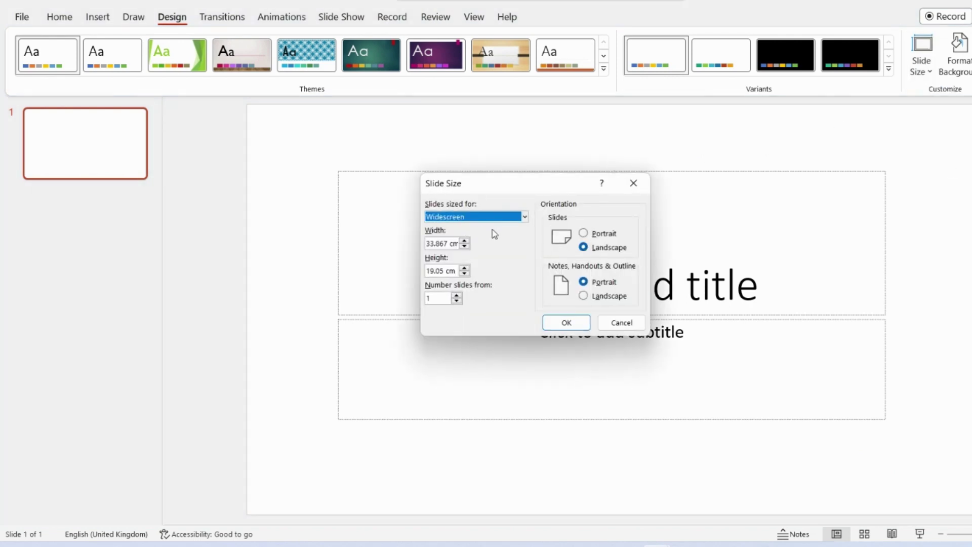
pyautogui.click(524, 216)
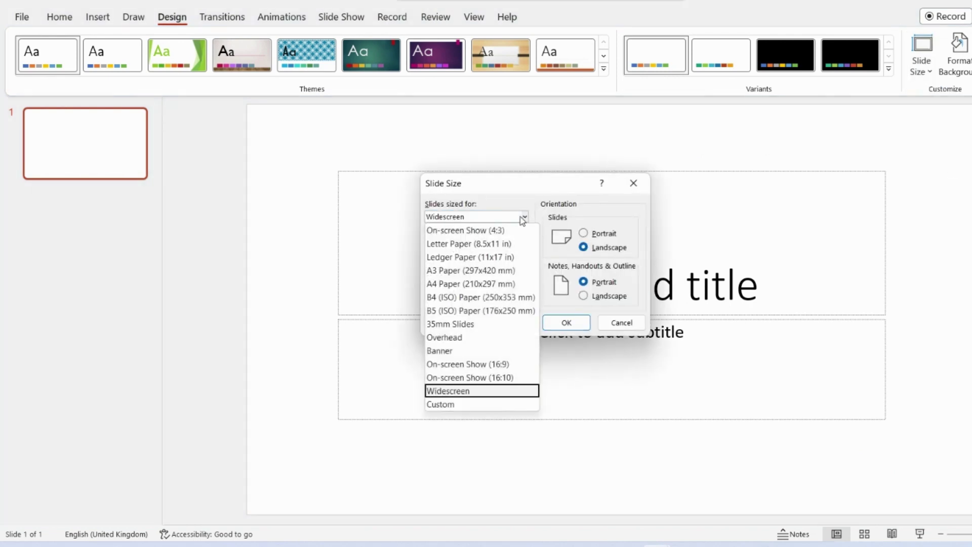
pyautogui.click(472, 246)
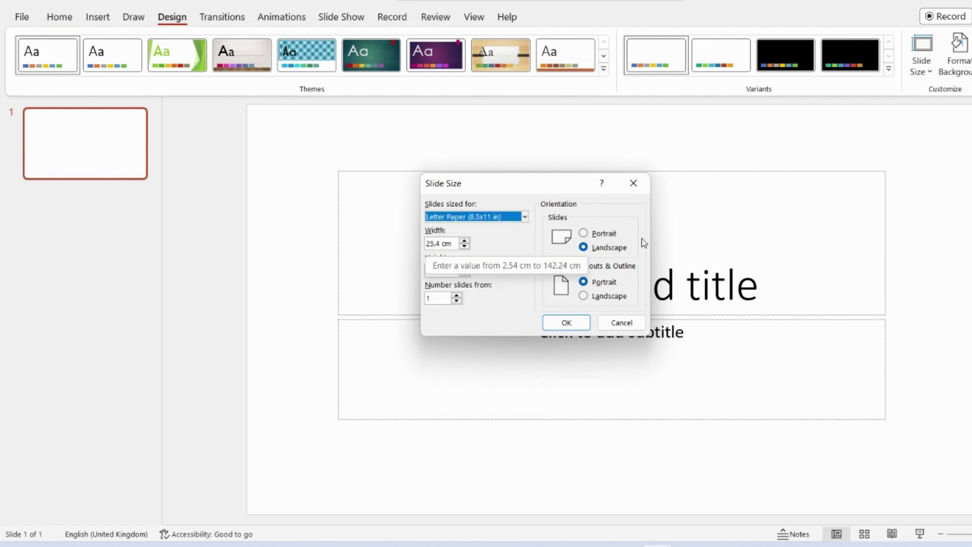
pyautogui.click(585, 235)
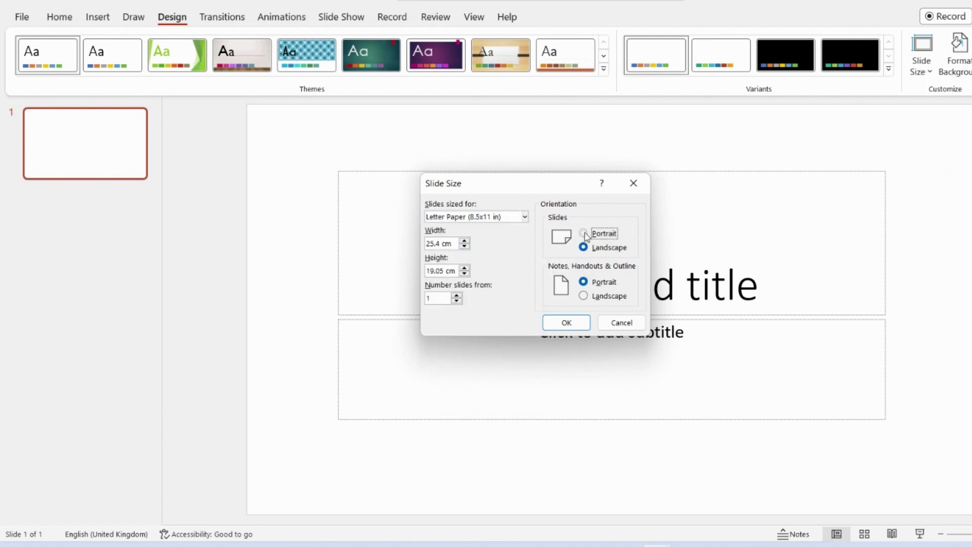
pyautogui.click(560, 327)
pyautogui.click(622, 285)
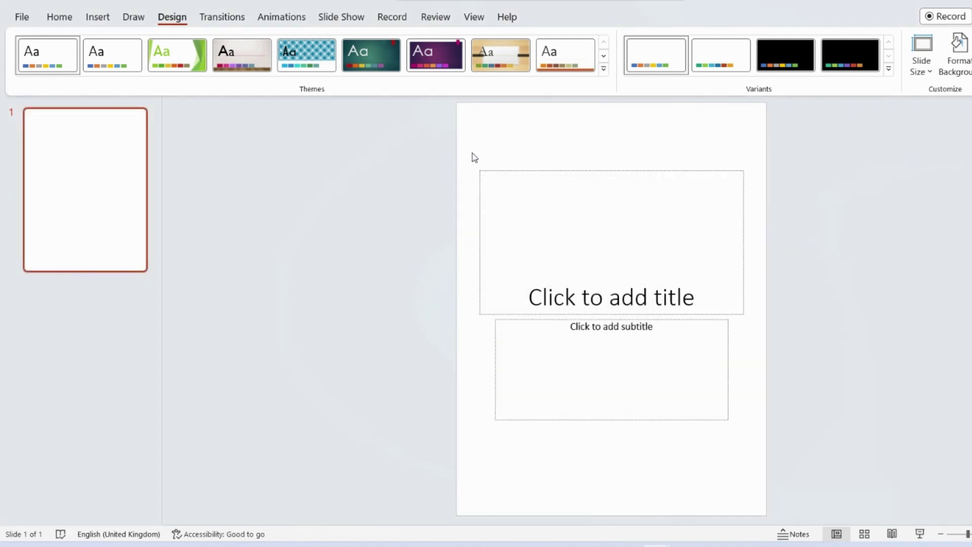
# Select both the title and subtitle placeholders and delete them.
pyautogui.moveTo(474, 157); pyautogui.dragTo(759, 473)
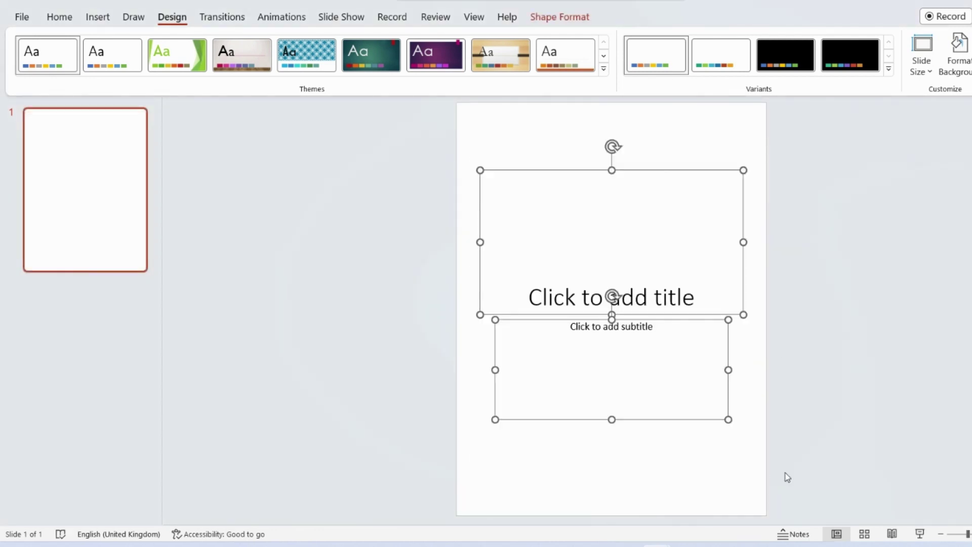
pyautogui.press('Delete')
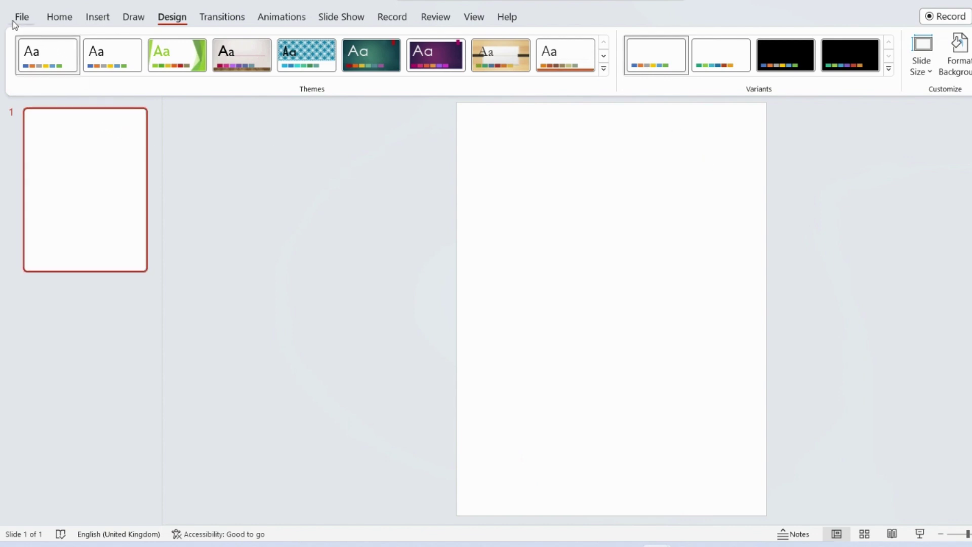
pyautogui.click(97, 16)
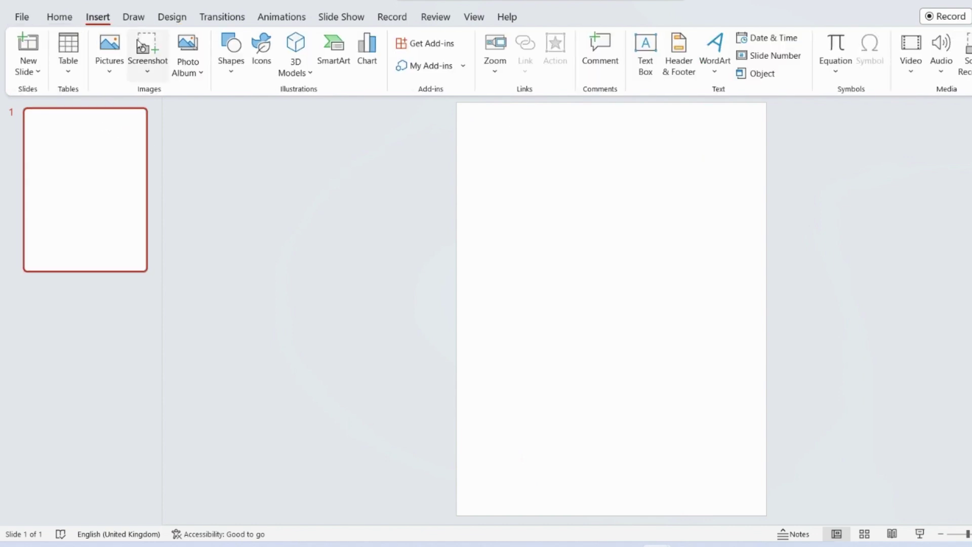
pyautogui.click(111, 70)
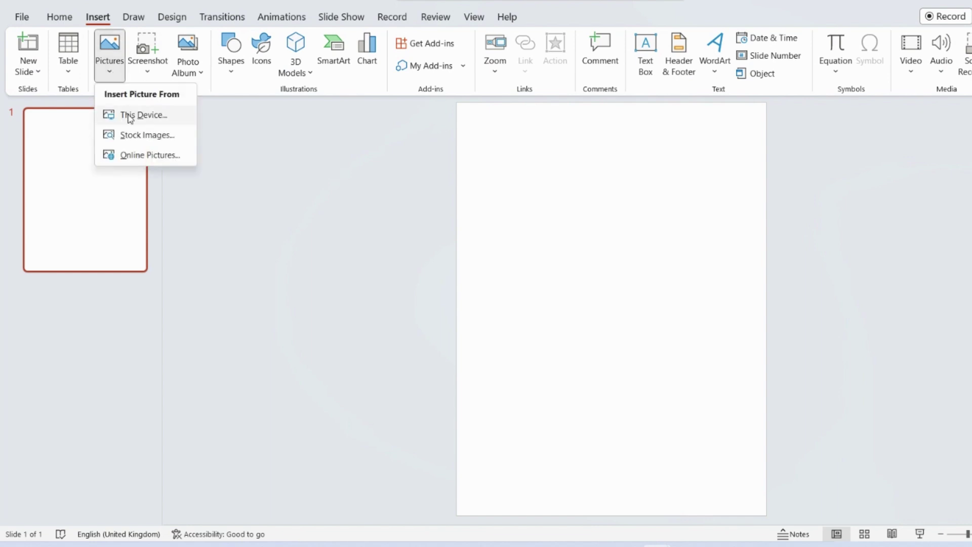
# Insert coloring-7572689-_1_, resize it to 12.84 cm square, and move it to top centre.
pyautogui.click(130, 115)
pyautogui.click(144, 108)
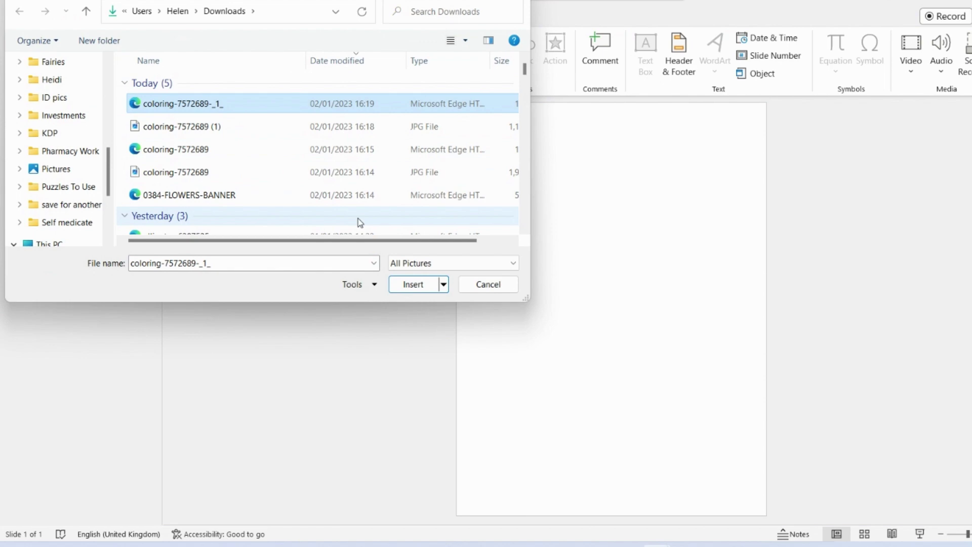
pyautogui.click(413, 284)
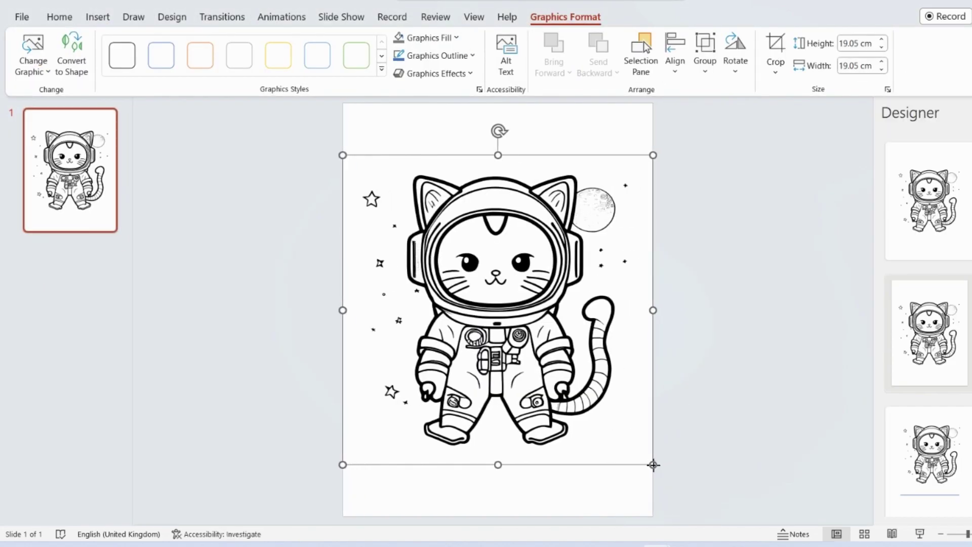
pyautogui.moveTo(653, 464); pyautogui.dragTo(552, 360)
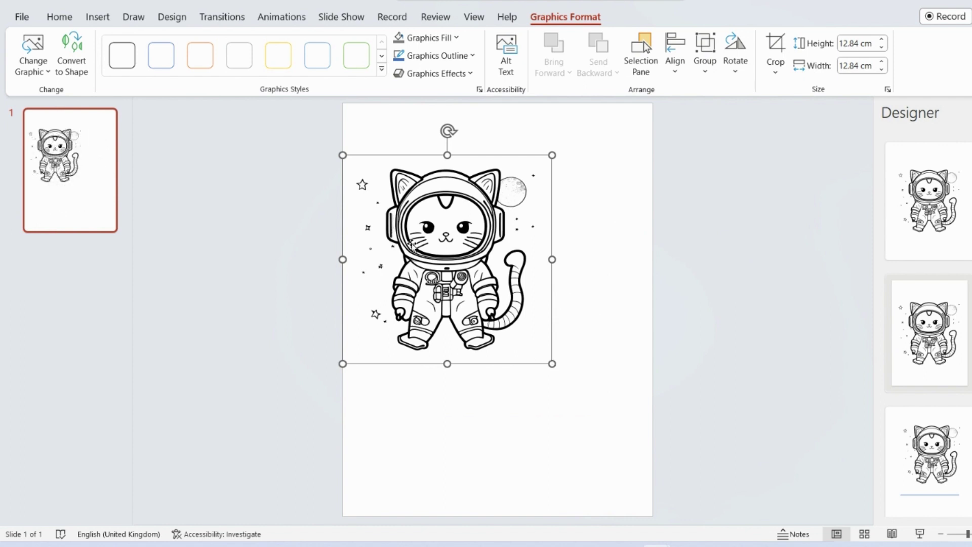
pyautogui.moveTo(420, 246); pyautogui.dragTo(471, 212)
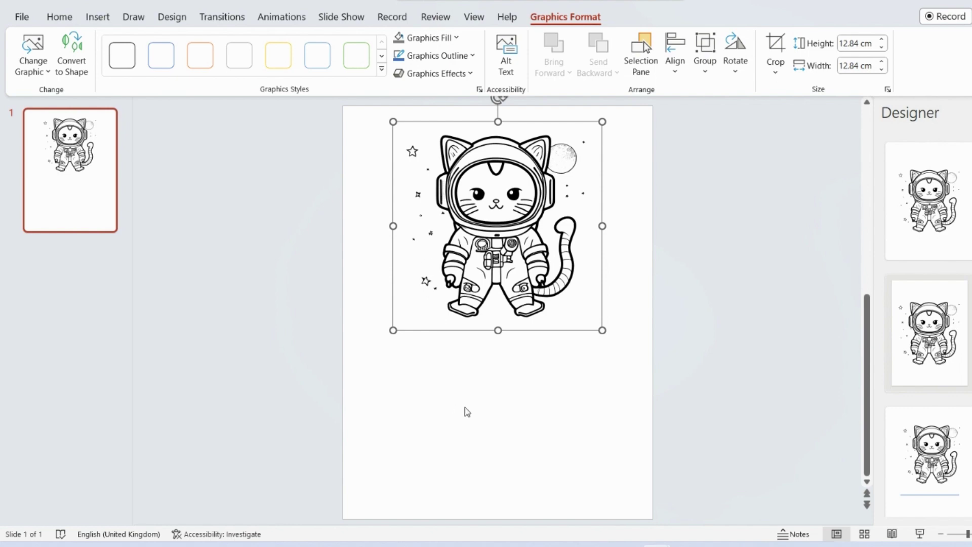
# Paste a copy of the cat picture and place it directly below the original.
pyautogui.hotkey('ctrl', 'v')
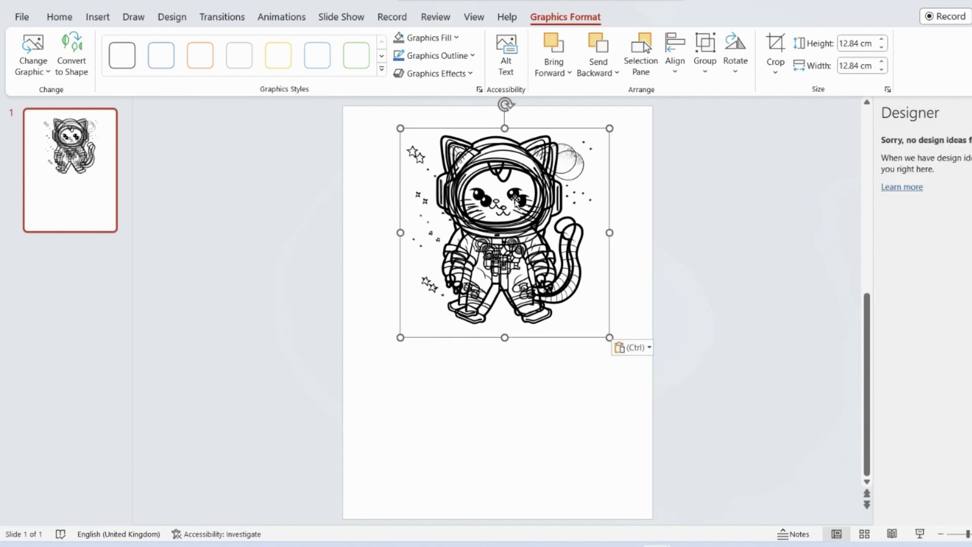
pyautogui.moveTo(515, 203); pyautogui.dragTo(505, 378)
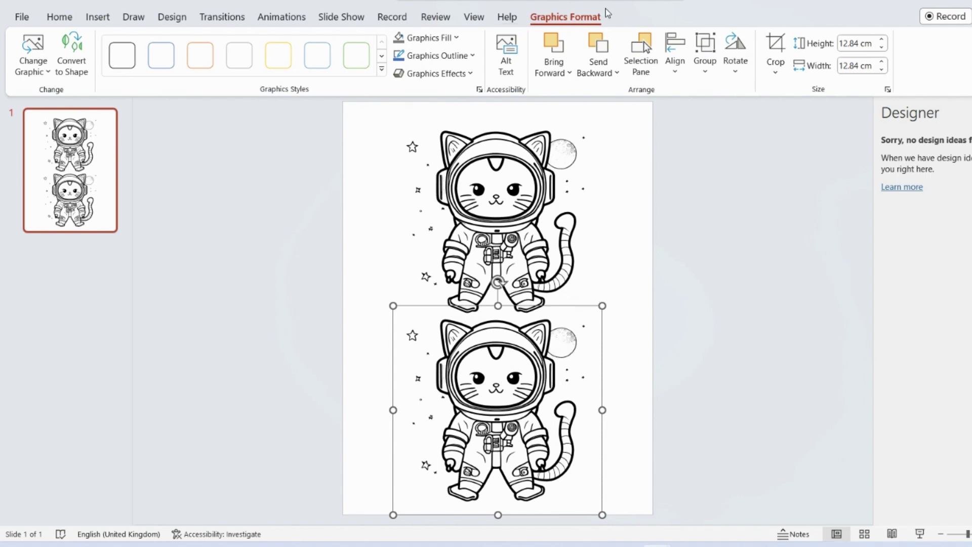
# Ungroup the lower cat picture and convert it into an editable drawing object.
pyautogui.click(708, 74)
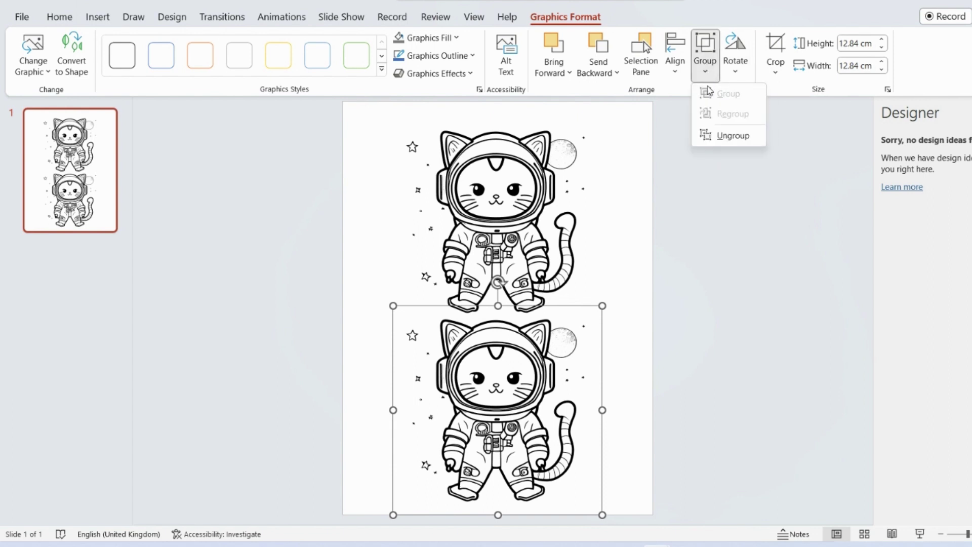
pyautogui.click(727, 138)
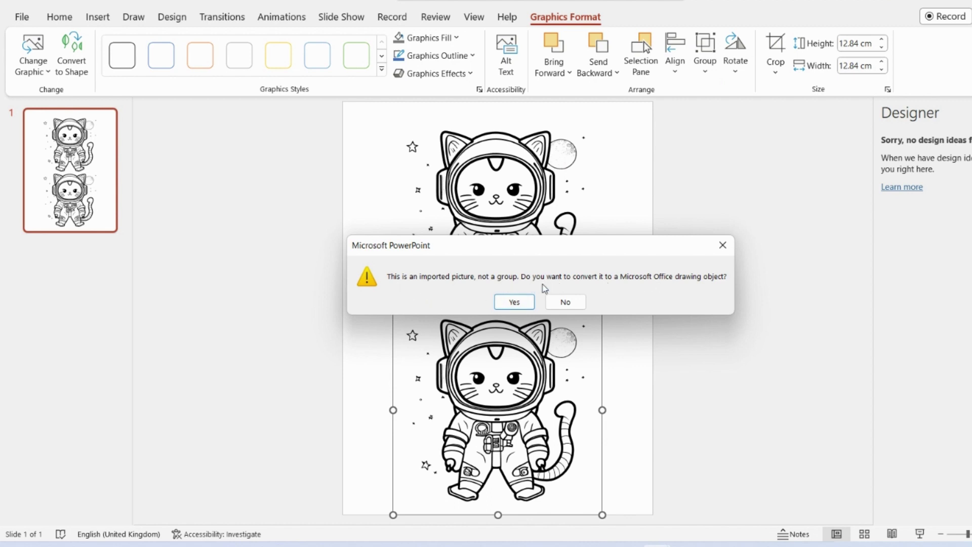
pyautogui.click(513, 302)
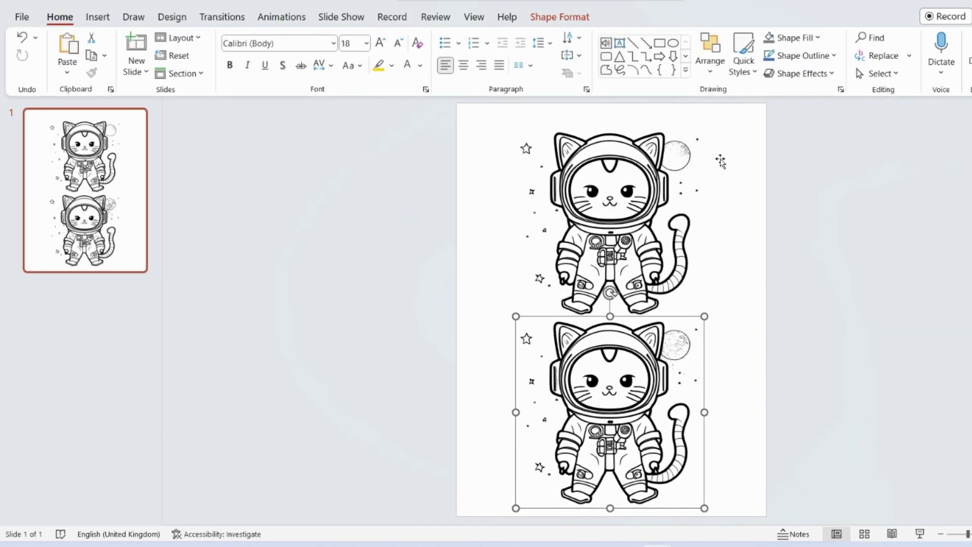
# Ungroup the converted drawing again to split it into individual shapes, then deselect.
pyautogui.click(553, 18)
pyautogui.click(792, 57)
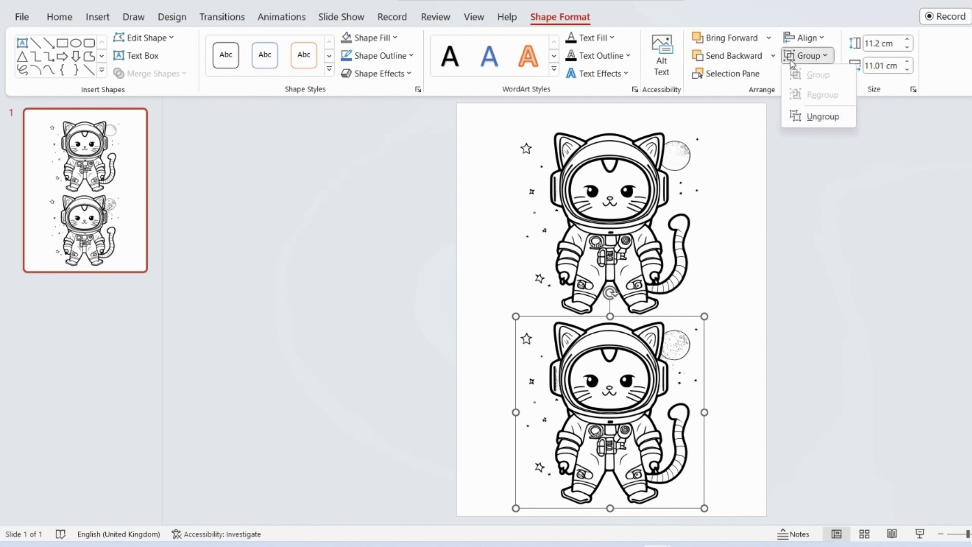
pyautogui.click(803, 118)
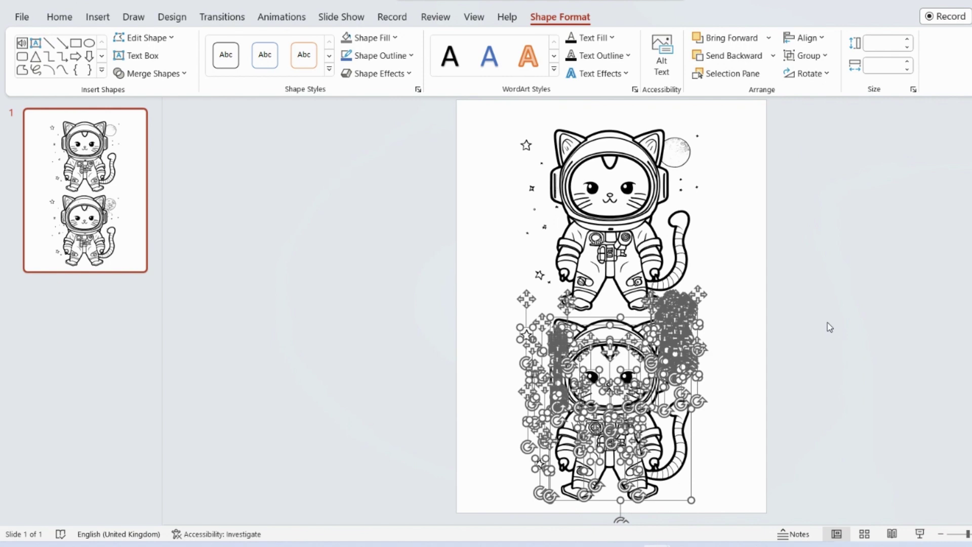
pyautogui.scroll(-1, 843, 351)
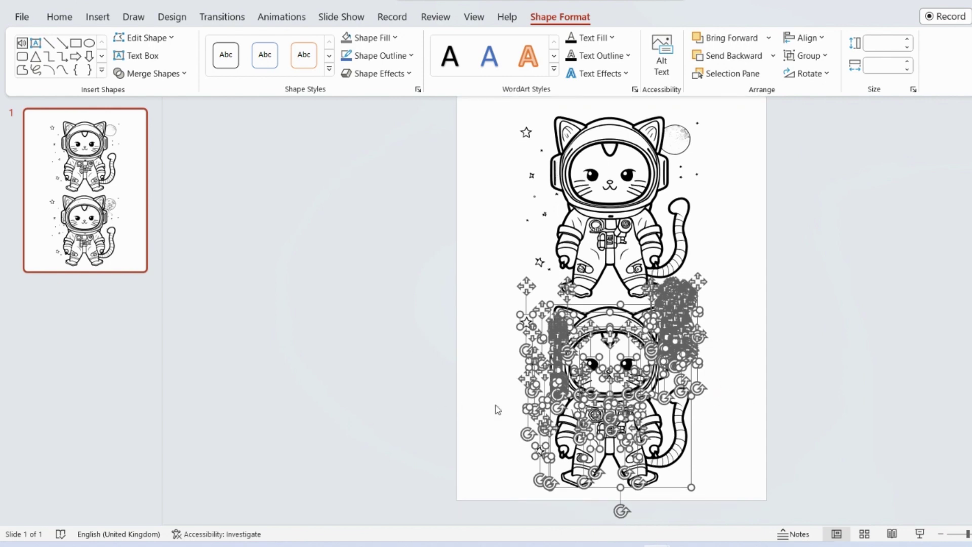
pyautogui.click(825, 393)
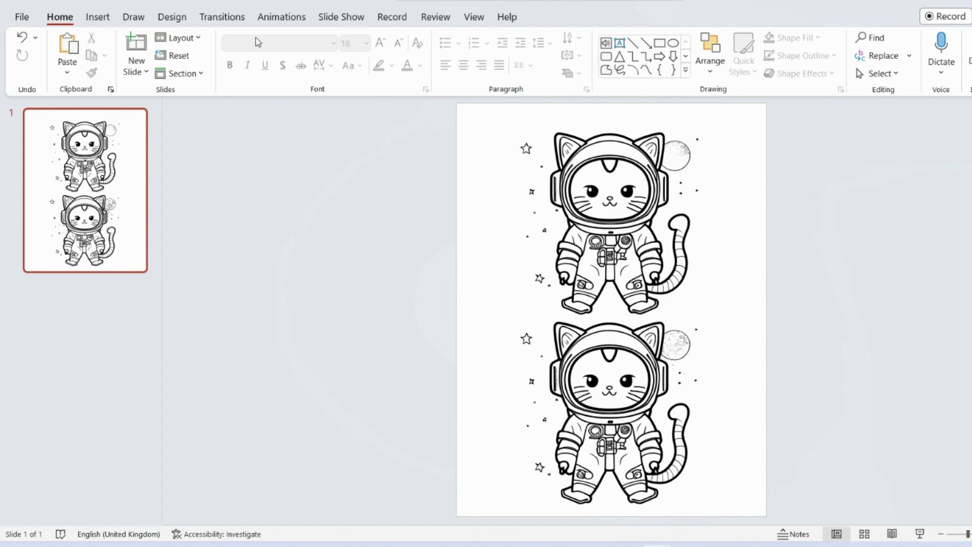
# Move the small star near the helmet to the right.
pyautogui.click(474, 17)
pyautogui.keyDown('ctrl'); pyautogui.scroll(5, 913, 245); pyautogui.keyUp('ctrl')
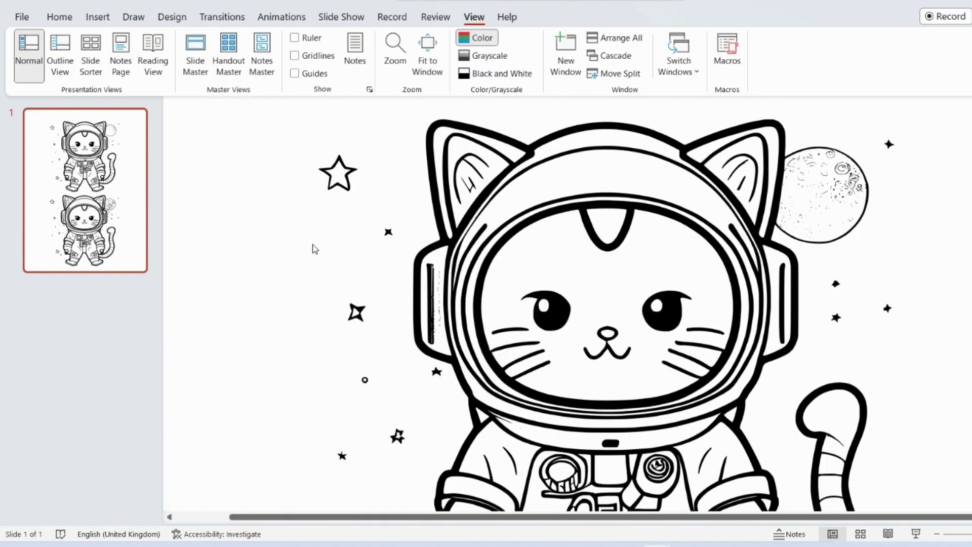
pyautogui.click(342, 188)
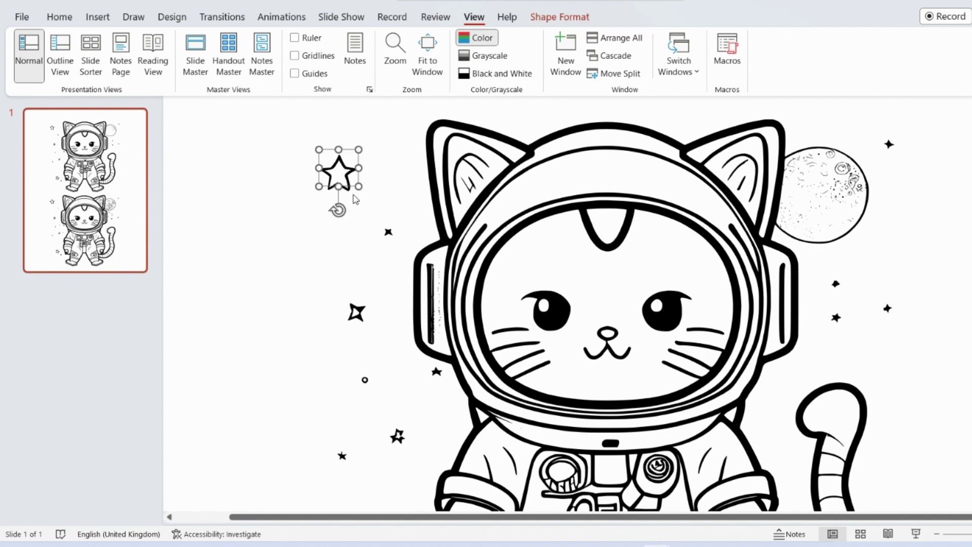
pyautogui.press('Escape')
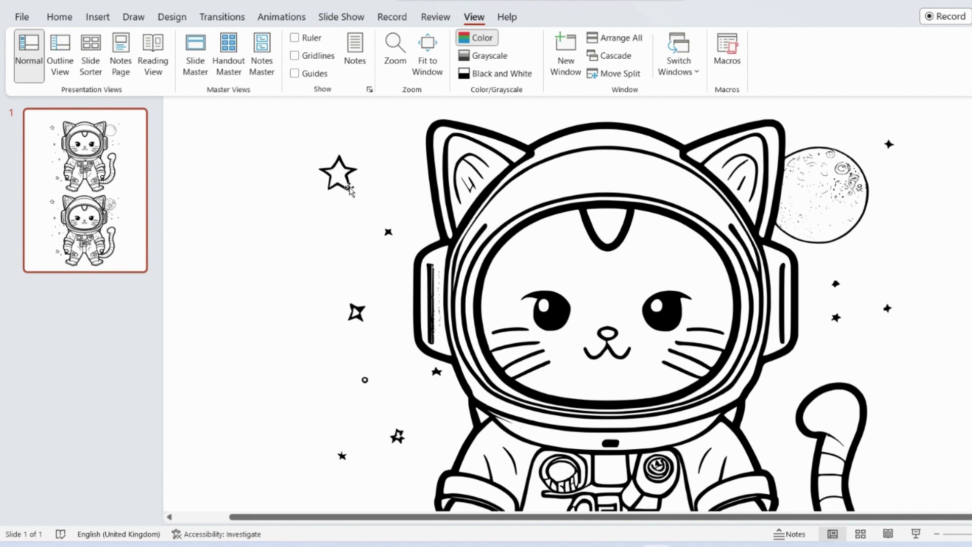
pyautogui.click(350, 189)
pyautogui.moveTo(349, 189); pyautogui.dragTo(412, 171)
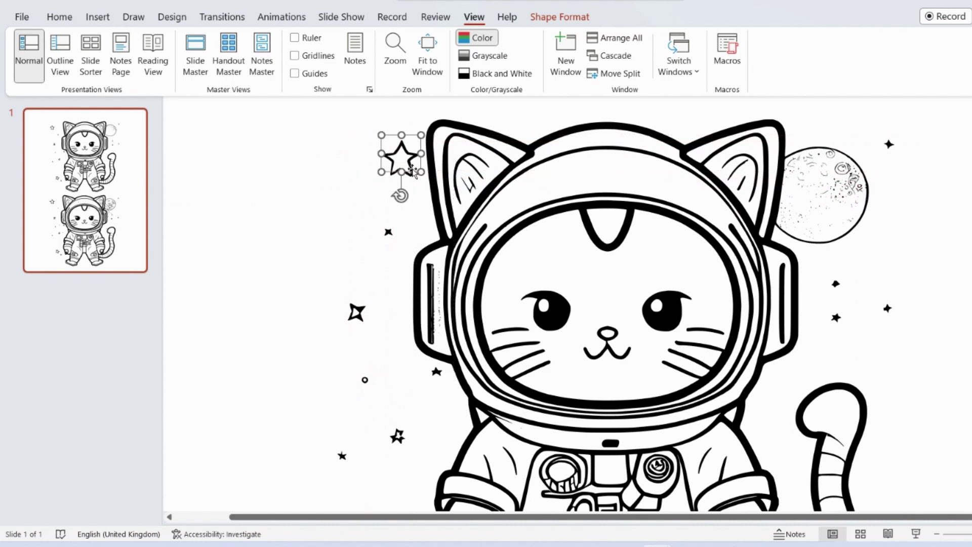
# Rotate the cat's left eye to tilt it.
pyautogui.scroll(-1, 316, 213)
pyautogui.scroll(-1, 316, 214)
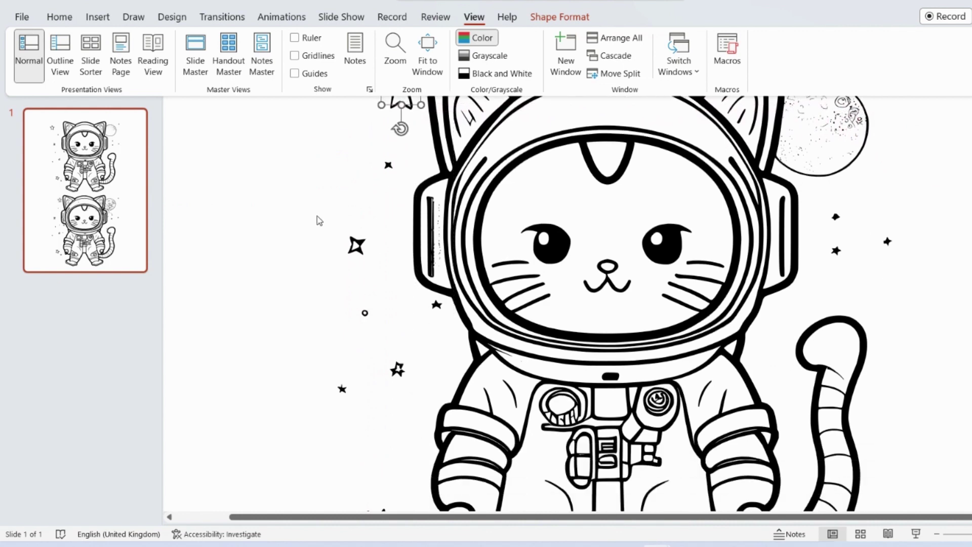
pyautogui.click(556, 242)
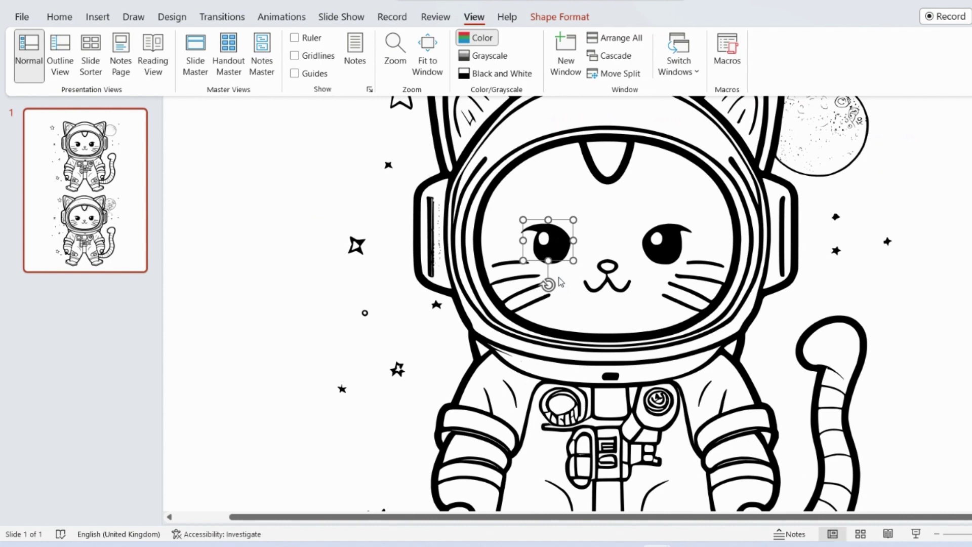
pyautogui.moveTo(548, 285); pyautogui.dragTo(511, 278)
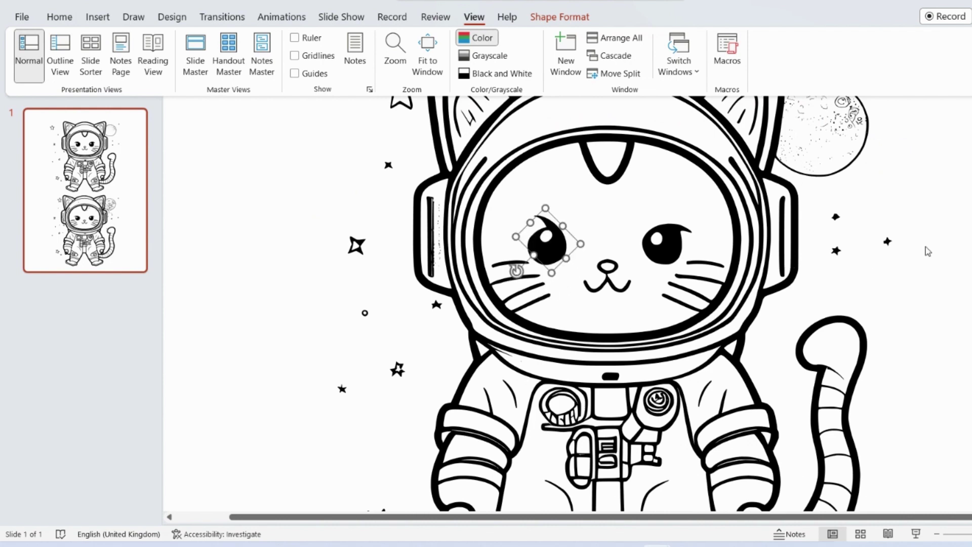
pyautogui.click(926, 251)
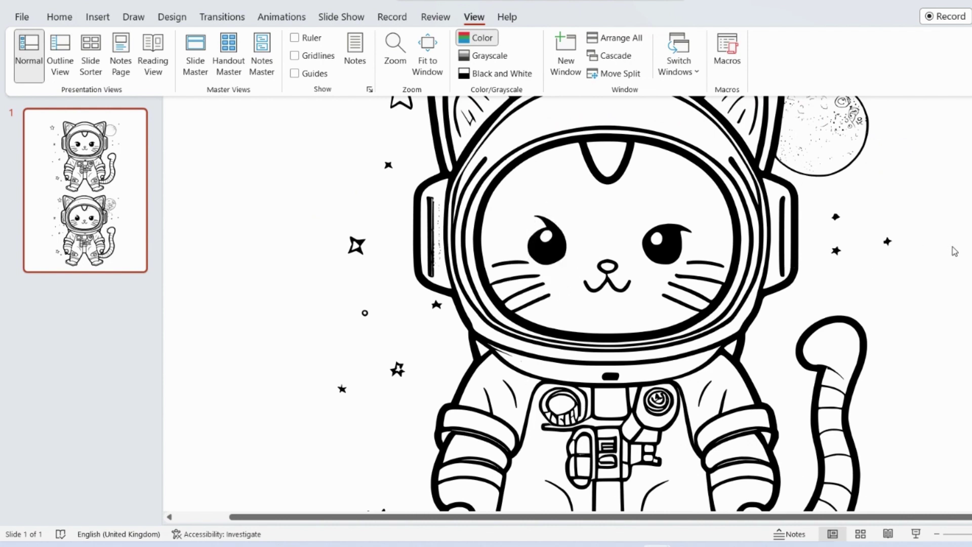
# Stretch the whisker on the cat's right side upward.
pyautogui.click(704, 263)
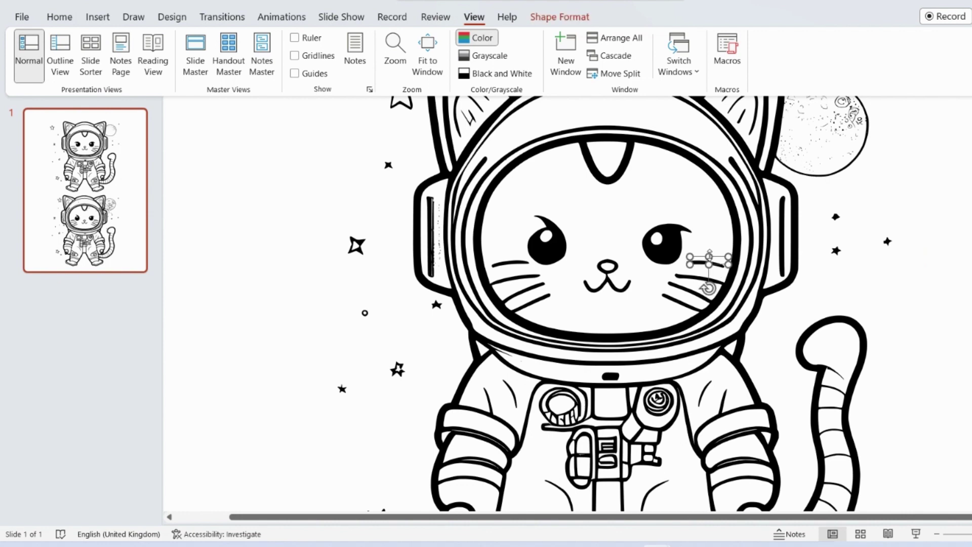
pyautogui.moveTo(710, 256); pyautogui.dragTo(709, 234)
pyautogui.click(620, 330)
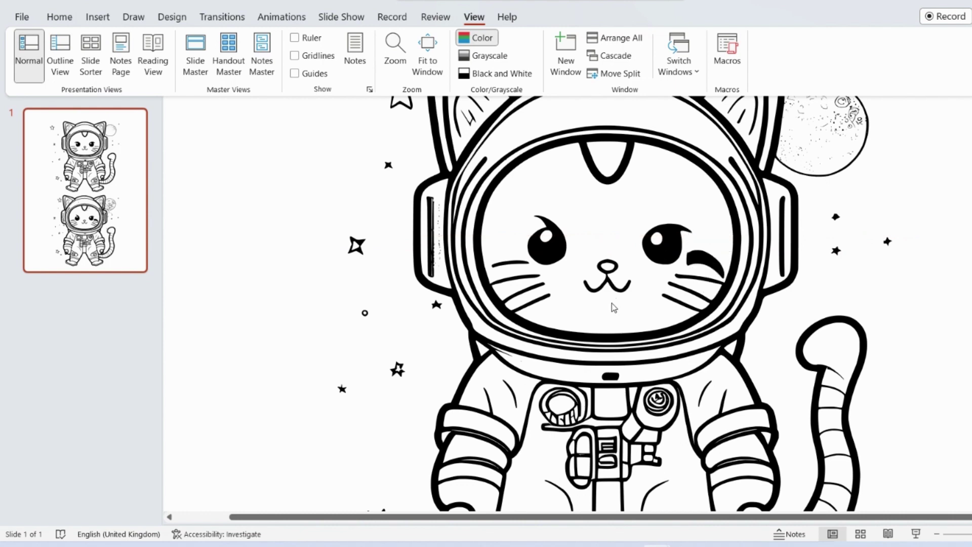
pyautogui.click(612, 265)
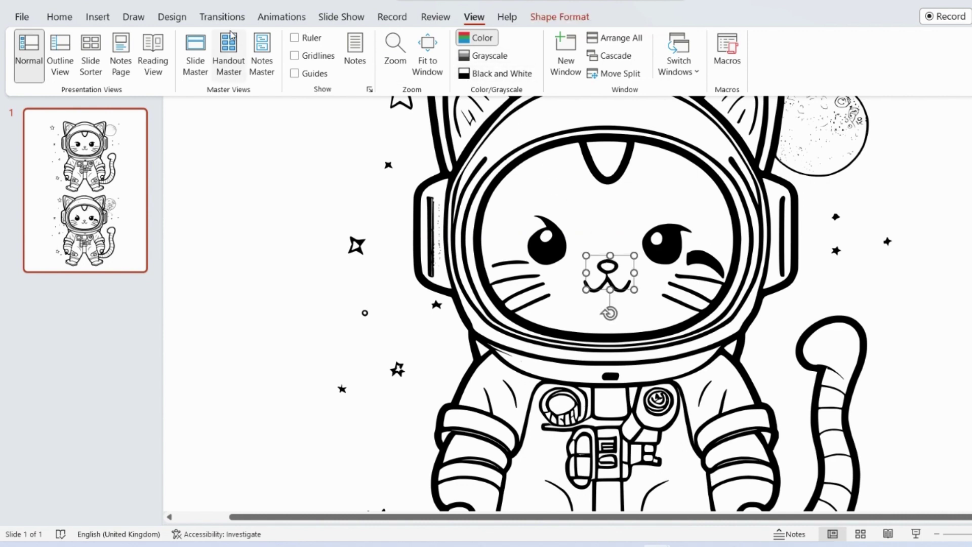
pyautogui.click(132, 19)
# Delete the stray ink dot between the cat's eyes.
pyautogui.scroll(-1, 140, 23)
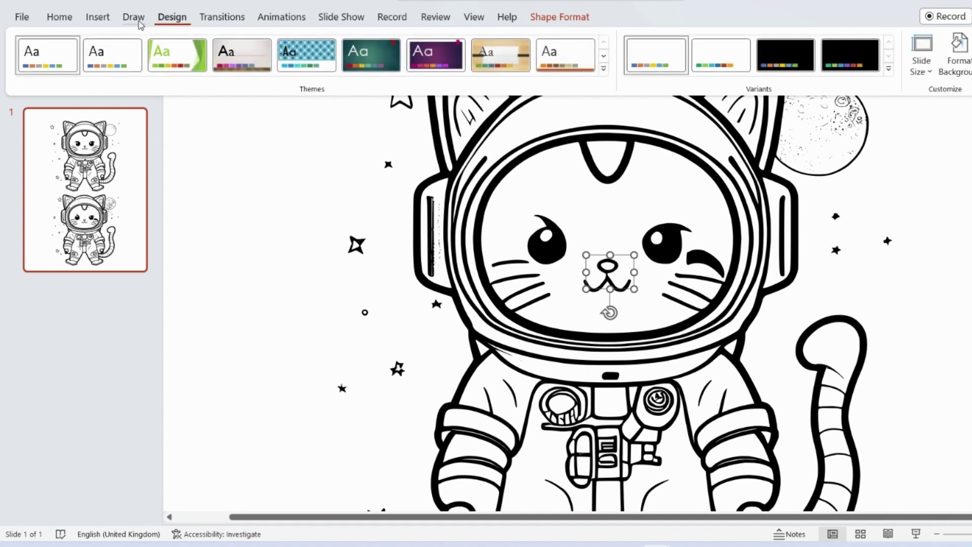
pyautogui.click(140, 22)
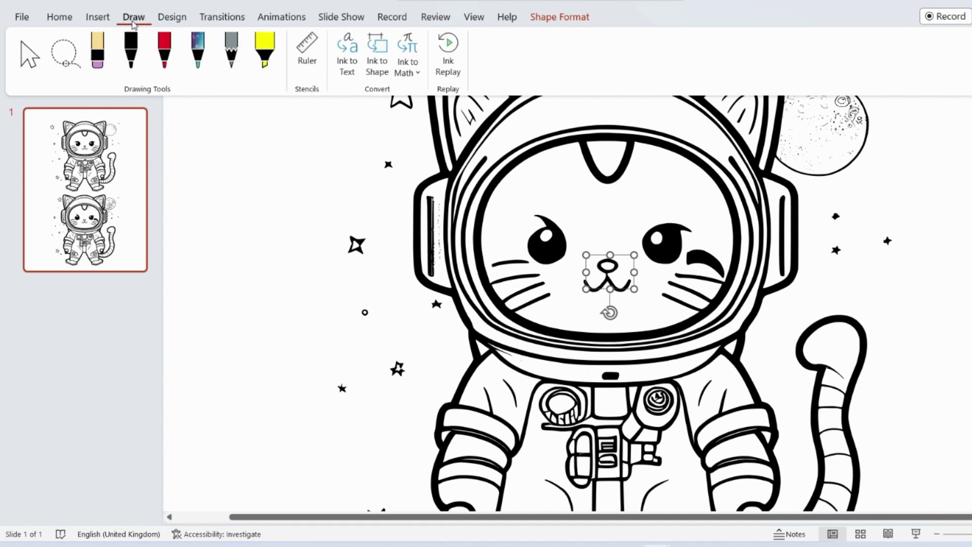
pyautogui.click(133, 71)
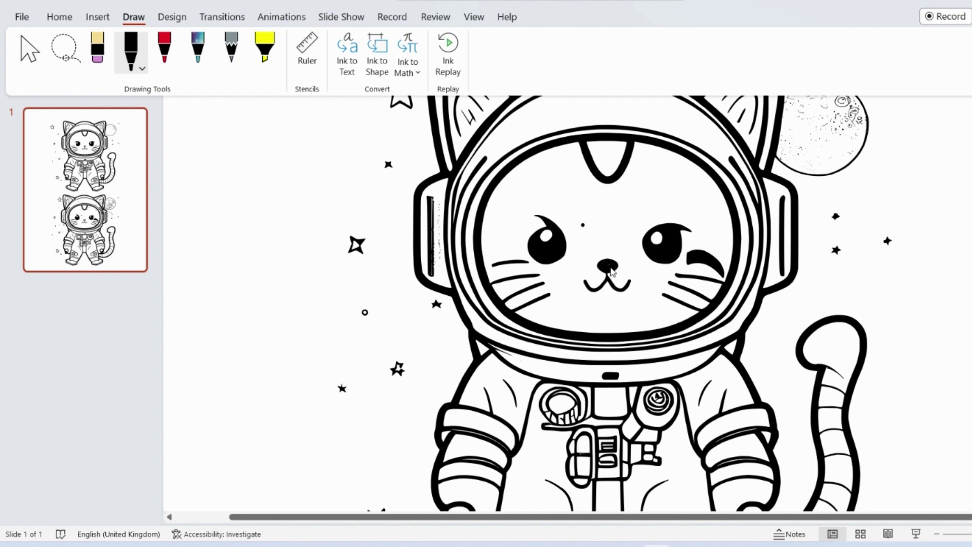
pyautogui.click(30, 51)
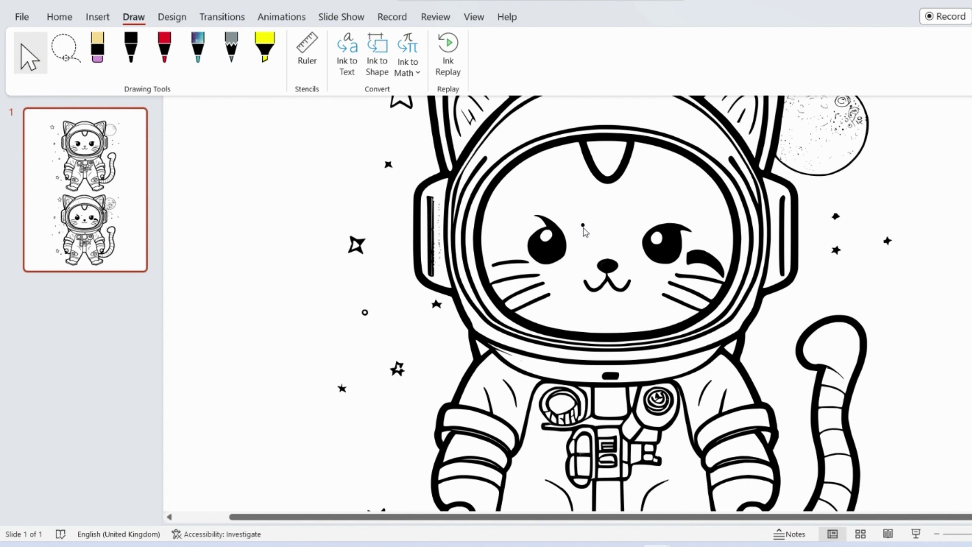
pyautogui.click(583, 227)
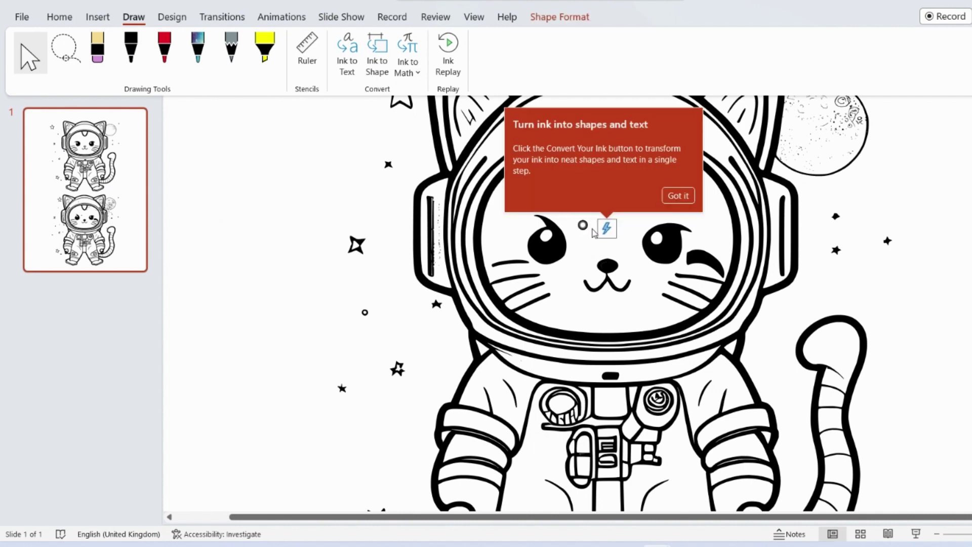
pyautogui.press('Delete')
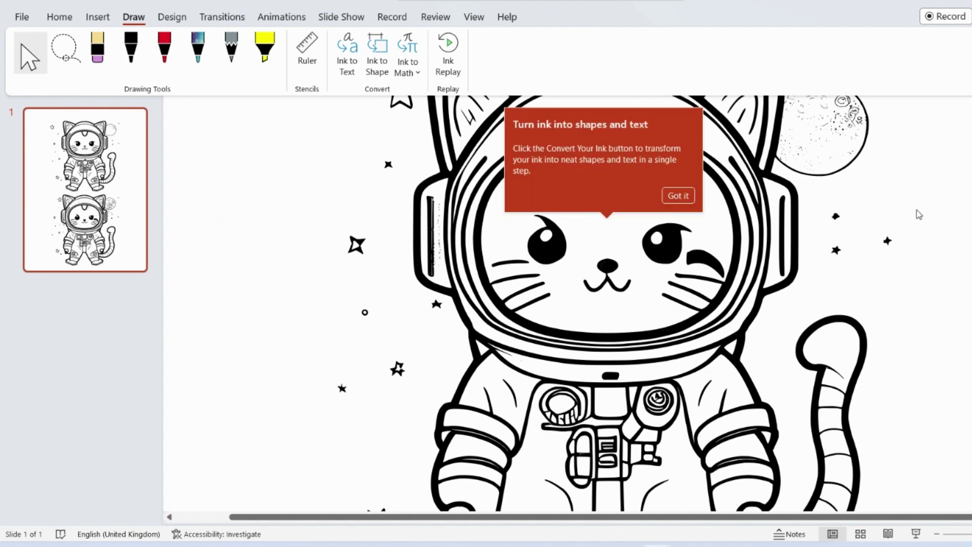
# Duplicate the large outlined star and place the copy on the cat's leg.
pyautogui.scroll(-2, 615, 303)
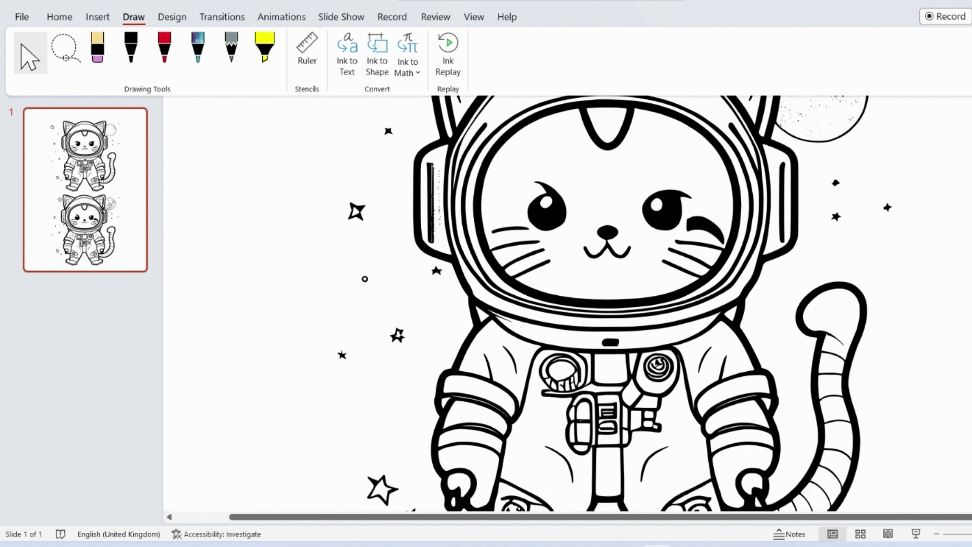
pyautogui.scroll(3, 615, 241)
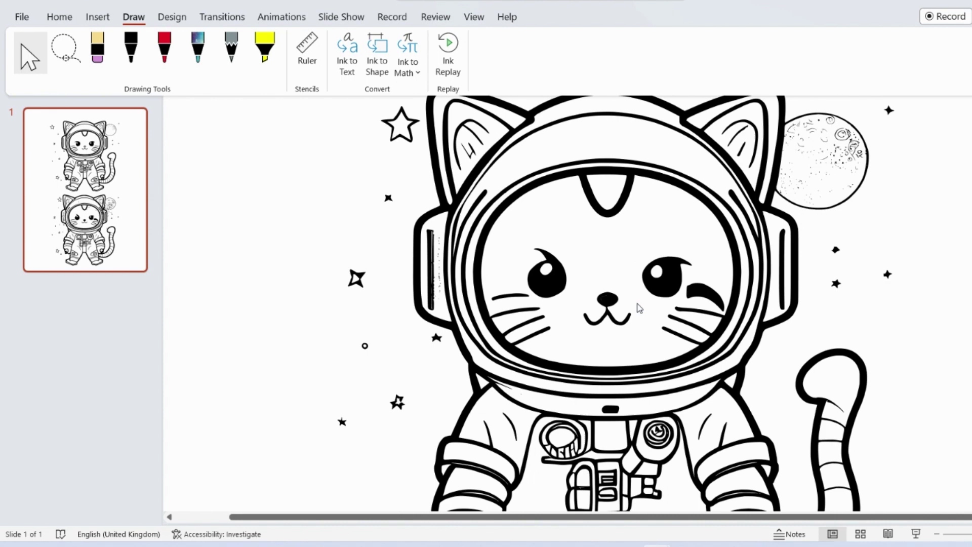
pyautogui.scroll(-5, 807, 354)
pyautogui.scroll(-2, 798, 339)
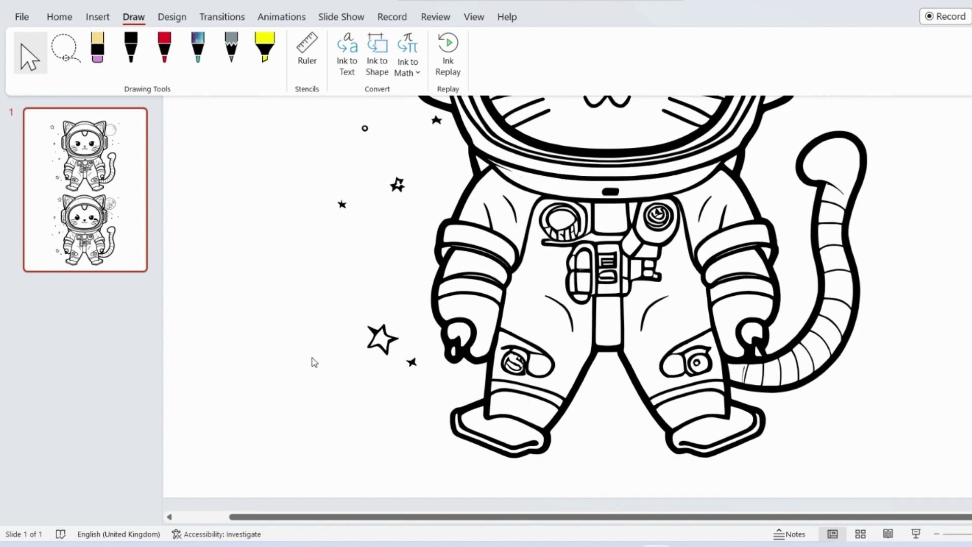
pyautogui.click(377, 347)
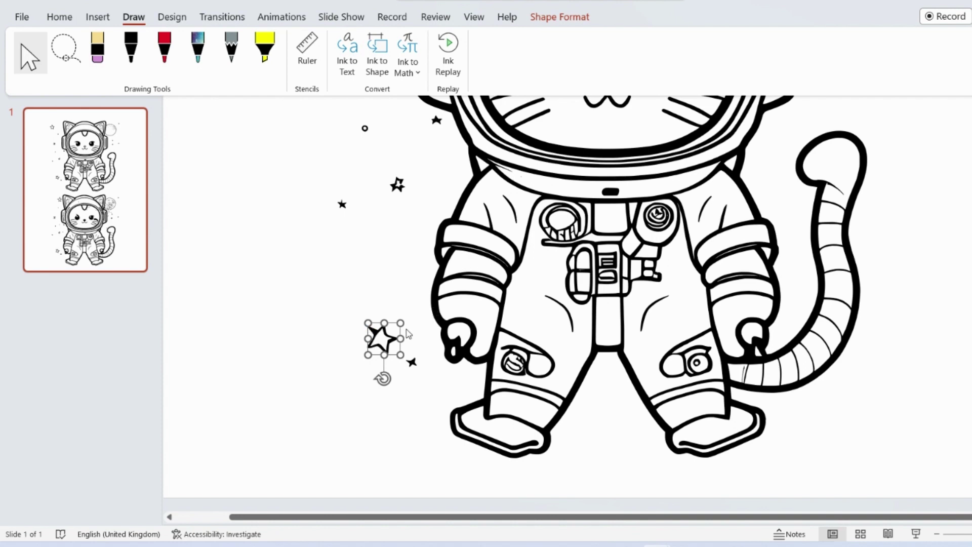
pyautogui.hotkey('ctrl', 'd')
pyautogui.moveTo(409, 366); pyautogui.dragTo(549, 322)
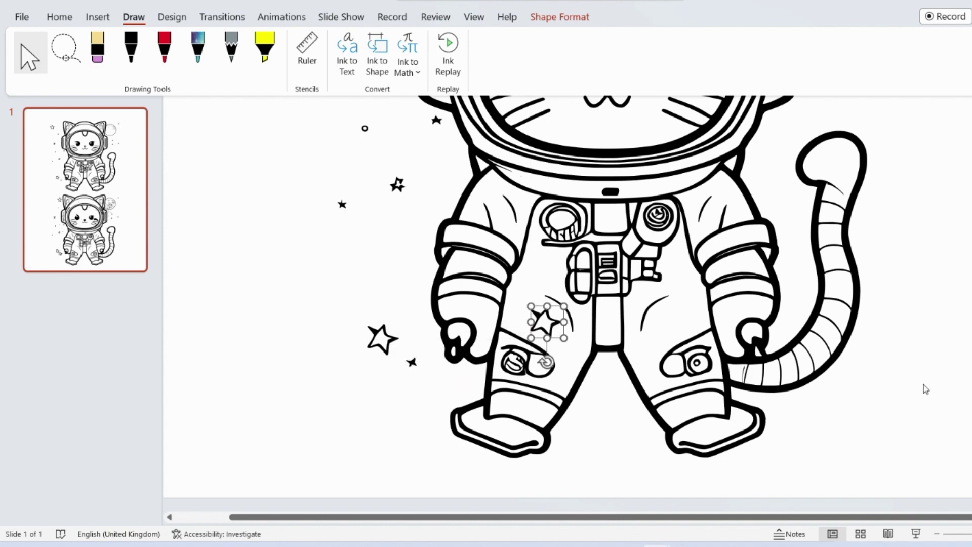
pyautogui.click(939, 380)
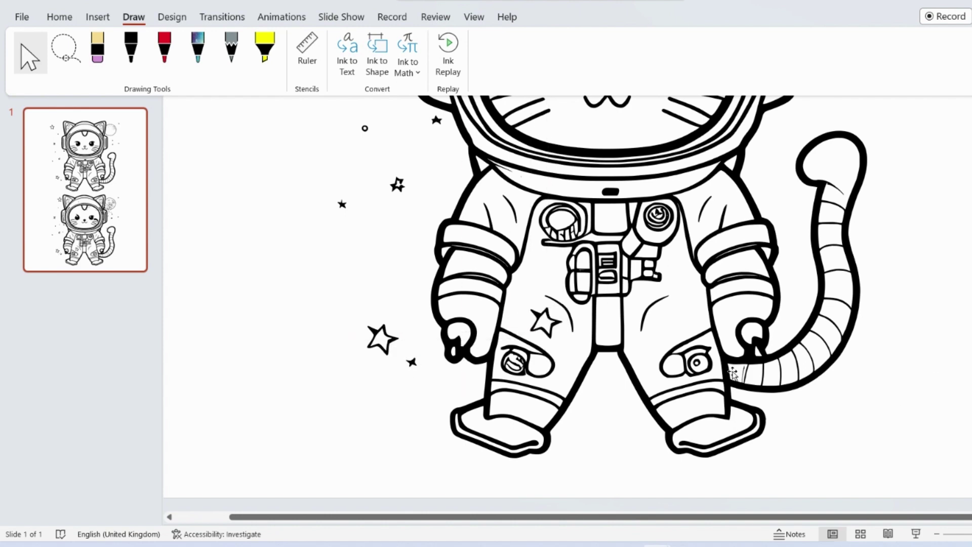
pyautogui.scroll(4, 677, 378)
pyautogui.scroll(2, 502, 364)
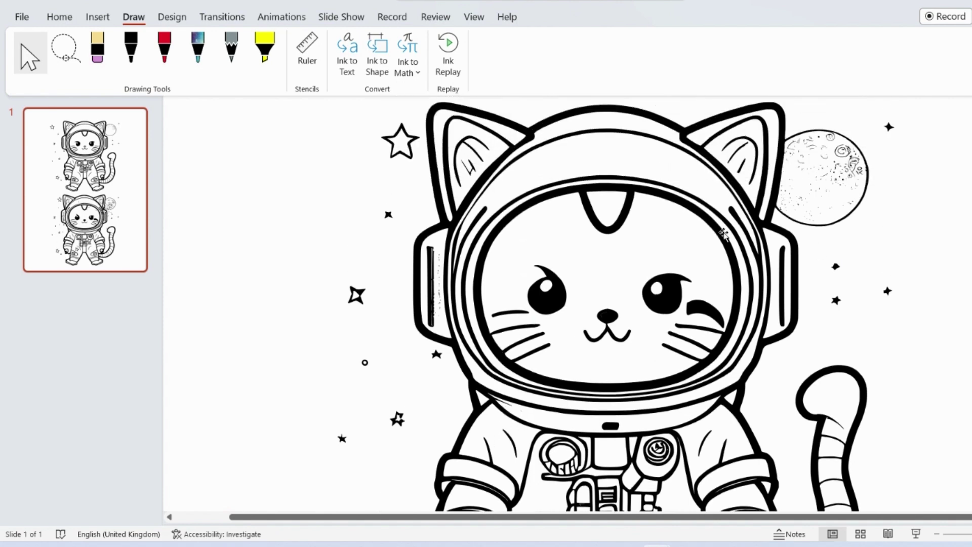
# Set the zoom to Fit so the whole slide is visible.
pyautogui.click(473, 18)
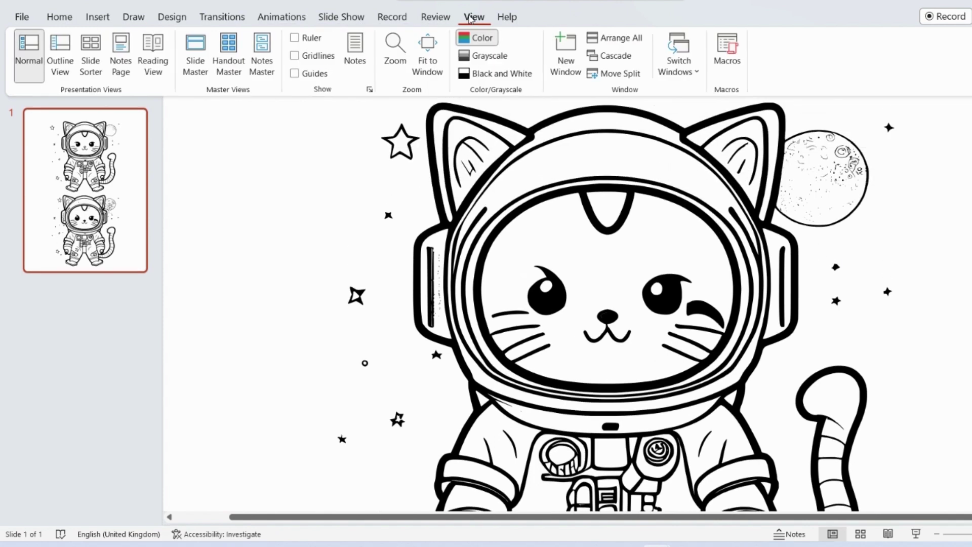
pyautogui.click(395, 73)
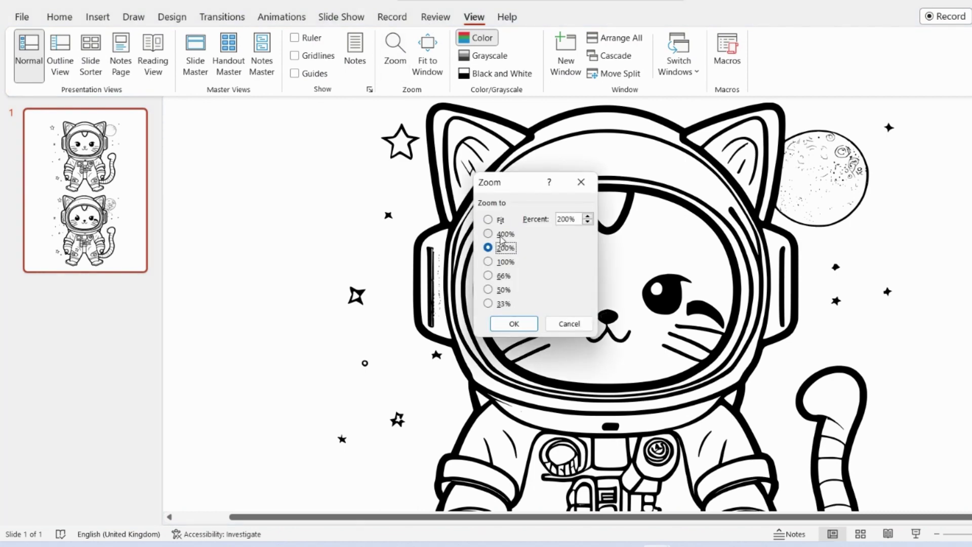
pyautogui.click(488, 219)
pyautogui.click(514, 324)
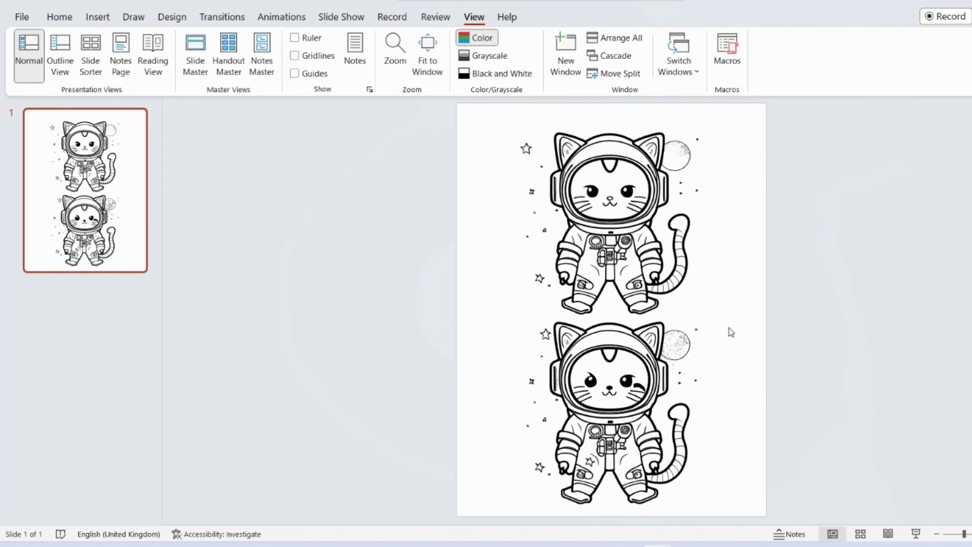